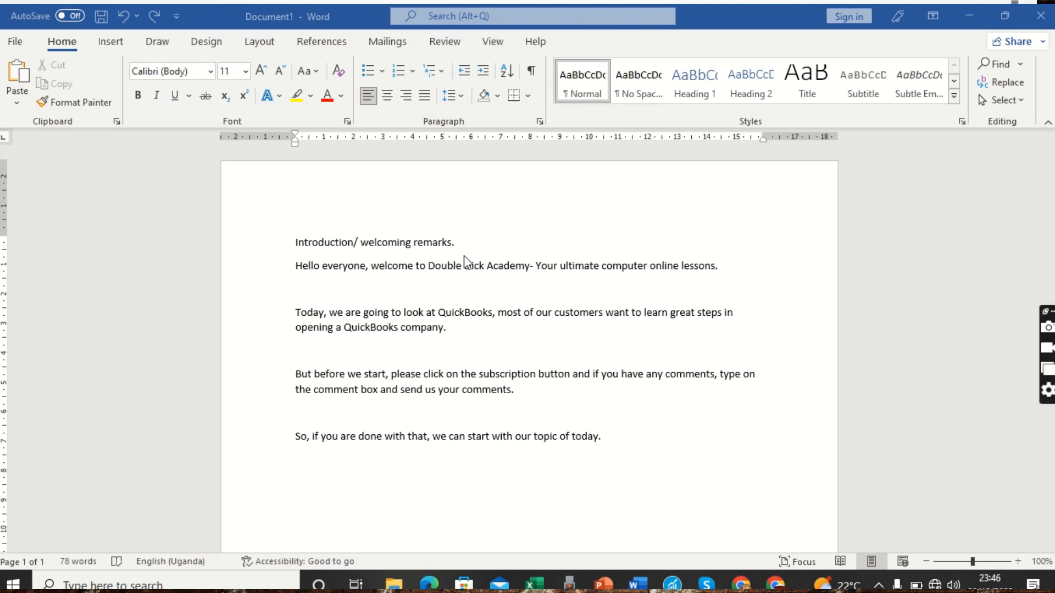
Add blank lines after the closing paragraph until page 2 appears, then delete them back to one page
left_click(460, 322)
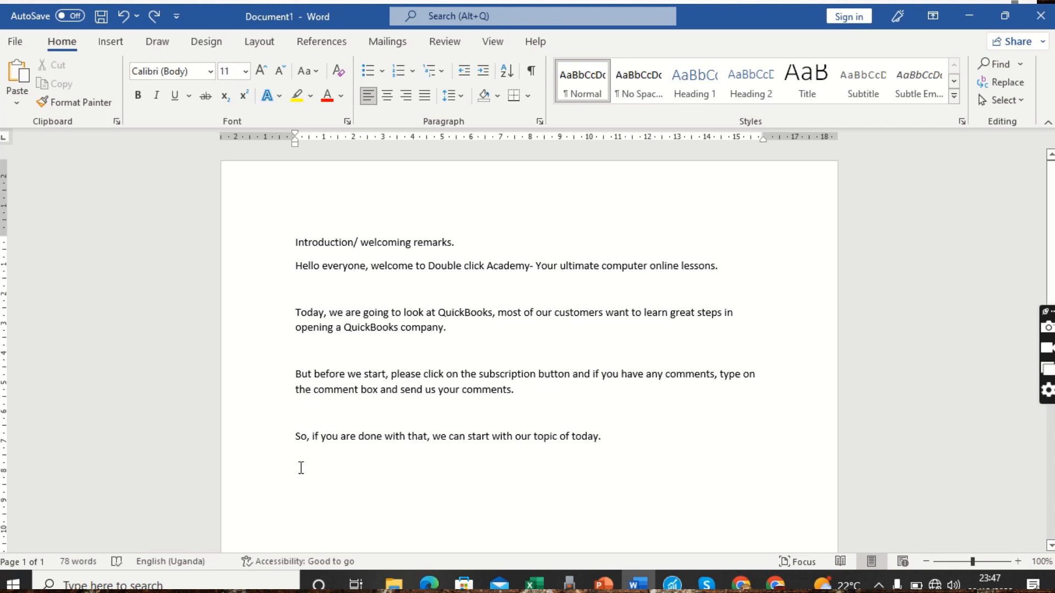
key("Return")
key("Return")
key("Return")
key("Return")
key("Return")
key("Return")
key("Return")
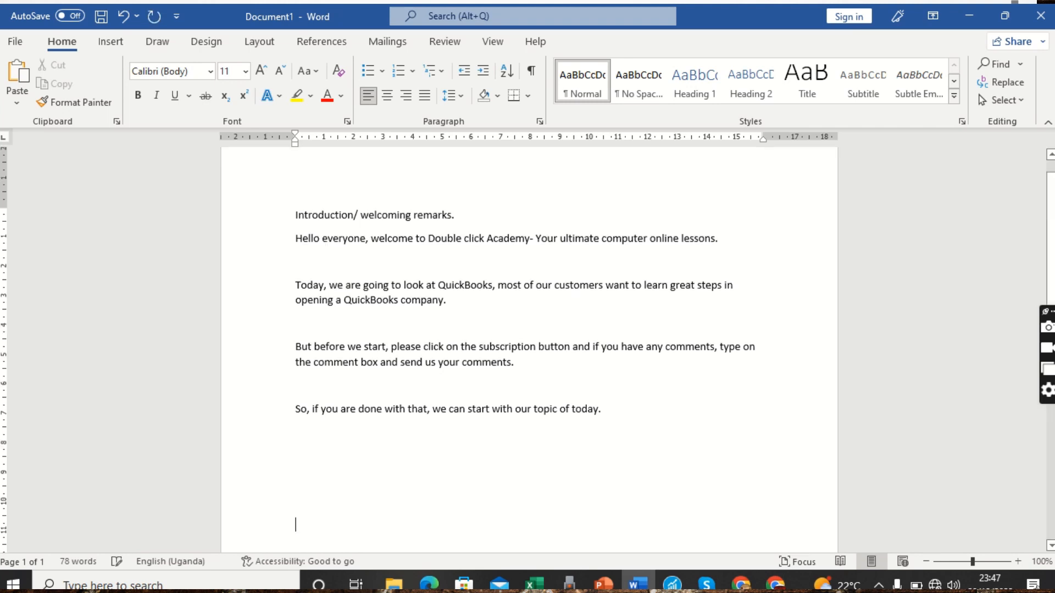
key("Return")
key("Return")
key("Return")
key("Return")
key("Return")
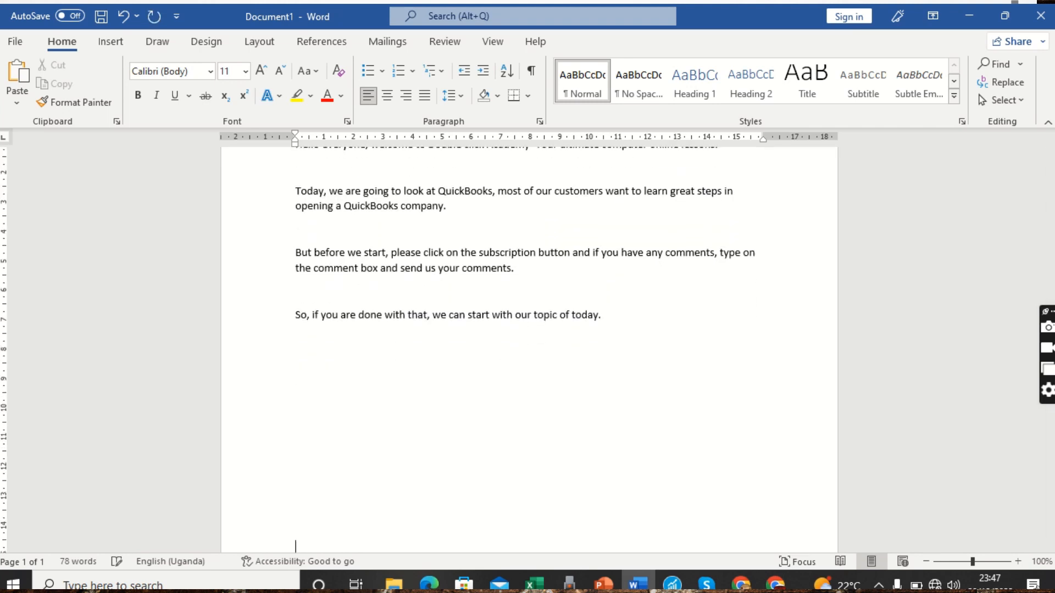
key("Return")
key("Return")
key("Return")
key("Return")
key("Return")
key("Return")
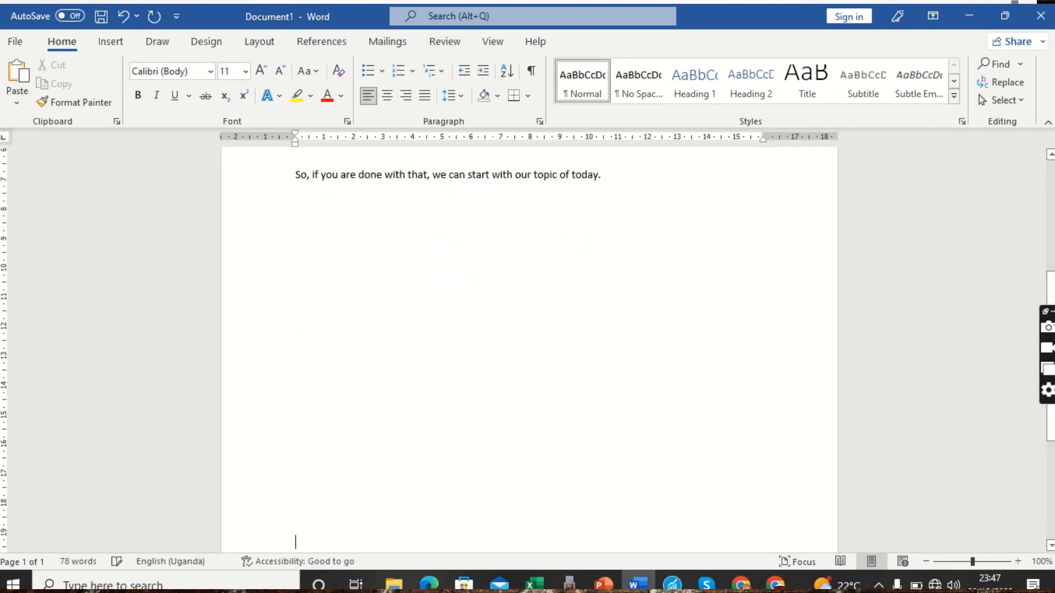
key("Return")
key("Return")
key("Return")
key("Return")
key("Return")
key("Return")
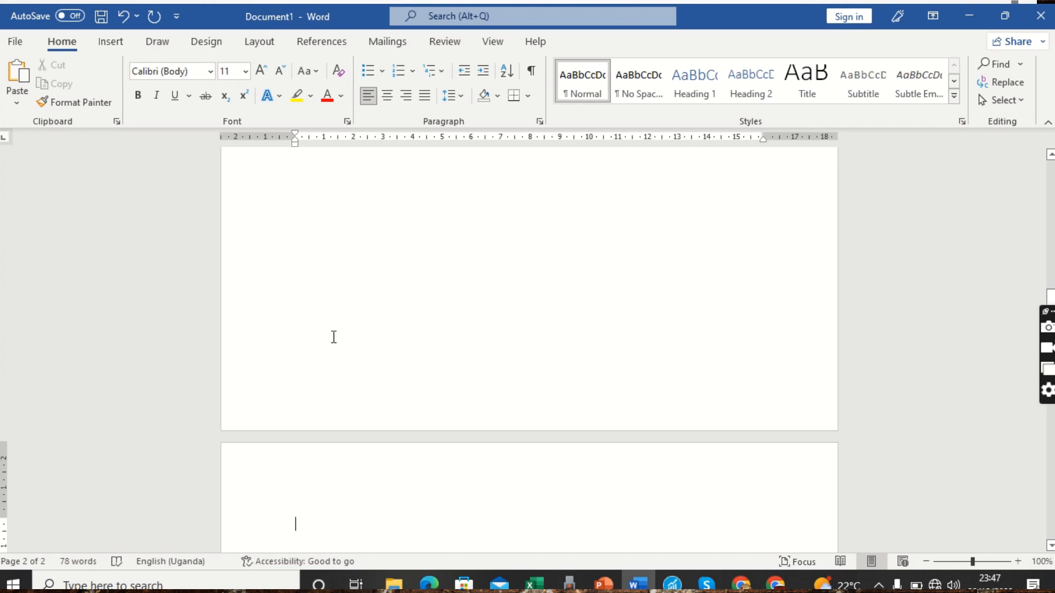
key("BackSpace")
key("BackSpace")
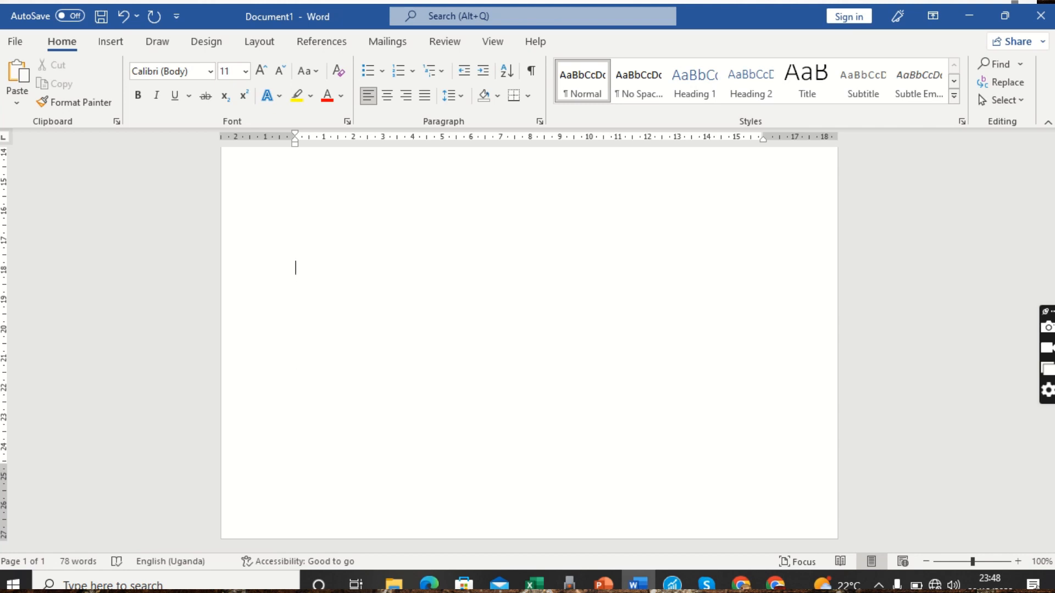
key("BackSpace")
key("BackSpace")
key("BackSpace")
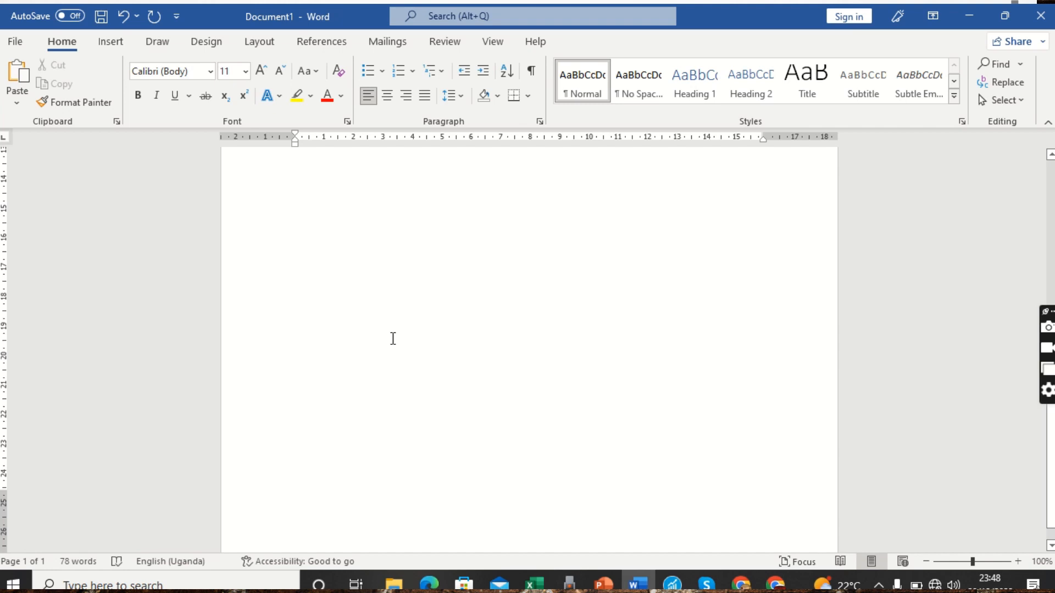
key("Up")
key("Up")
key("Up")
key("Up")
key("Up")
key("Up")
key("Up")
key("Up")
key("Up")
key("Up")
key("Up")
key("Up")
key("Up")
key("Up")
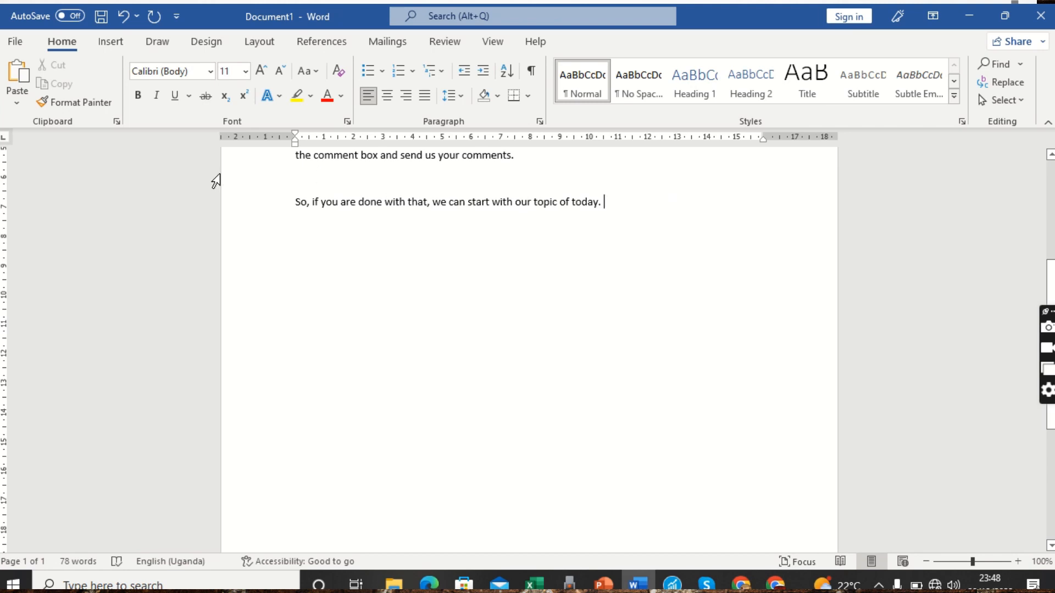
Insert a Blank Page after the welcoming remarks and return to the top of page 1
left_click(107, 49)
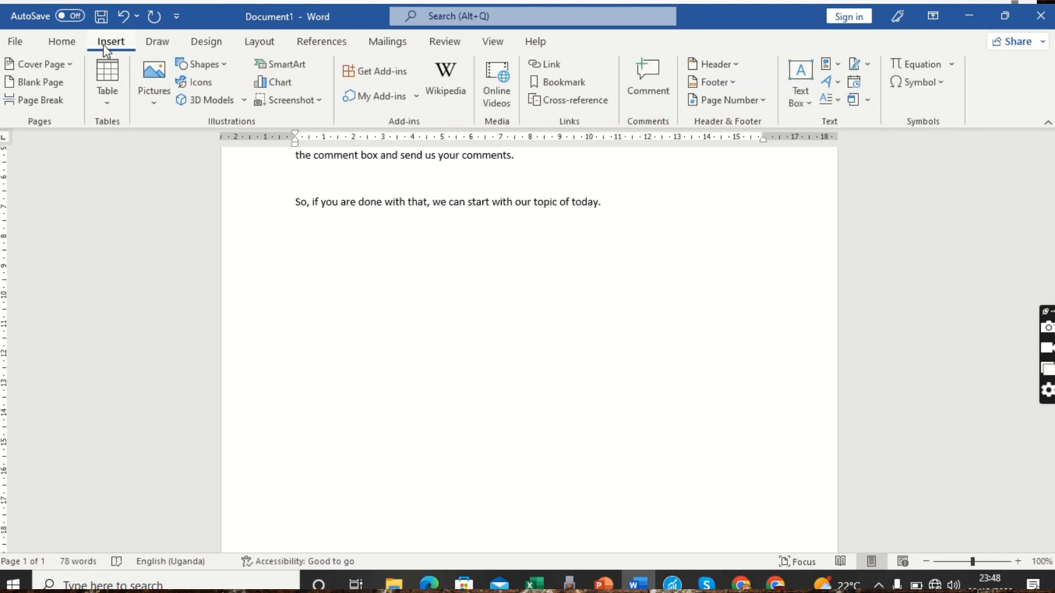
left_click(33, 84)
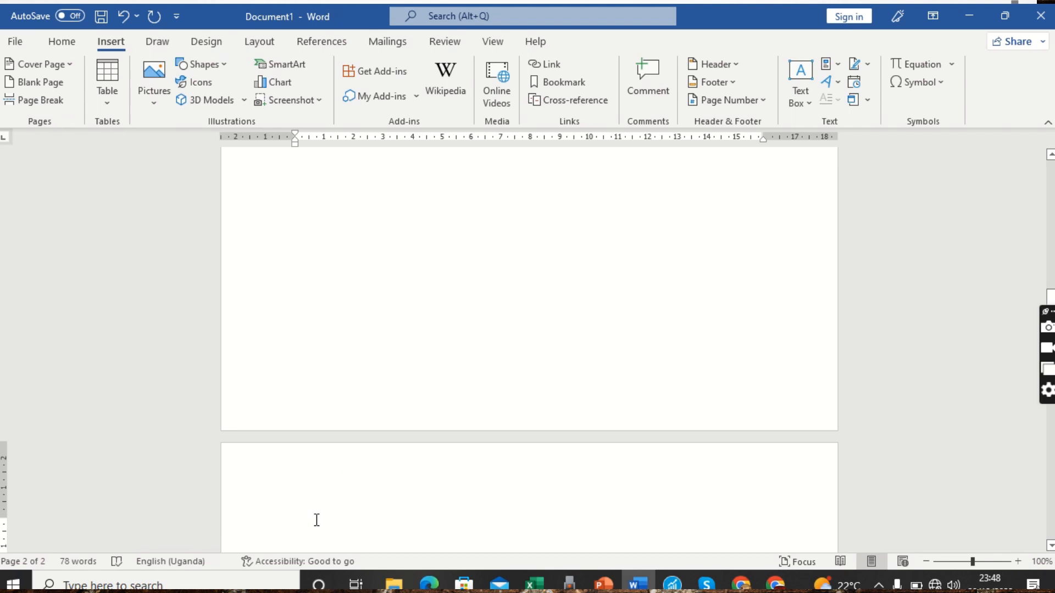
scroll(317, 520, "up", 10)
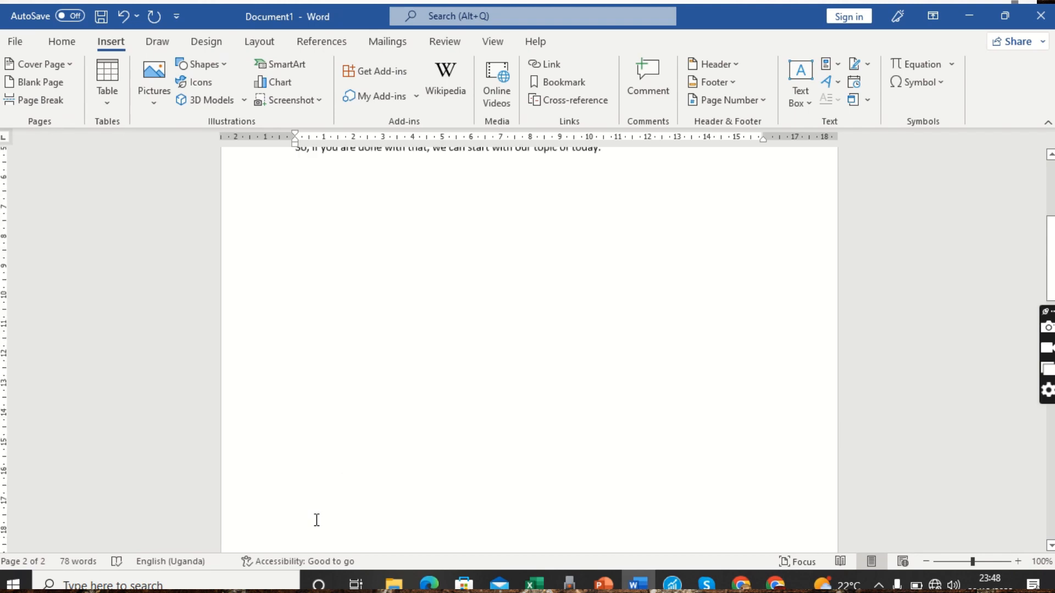
scroll(316, 519, "up", 2)
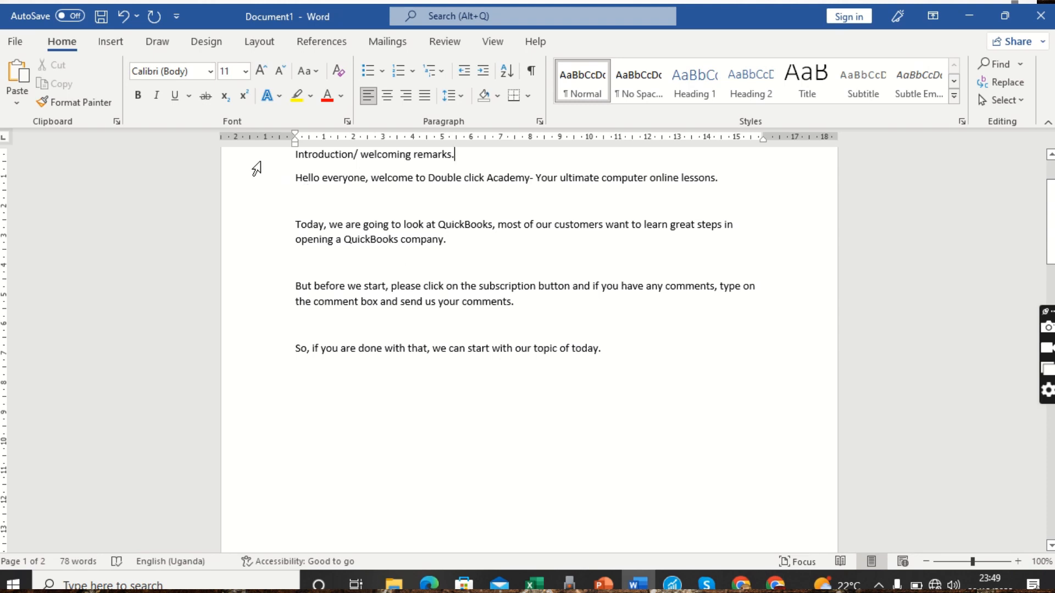
Select the whole welcome script, Introduction heading through closing line, and copy it
left_click_drag(256, 168, 287, 369)
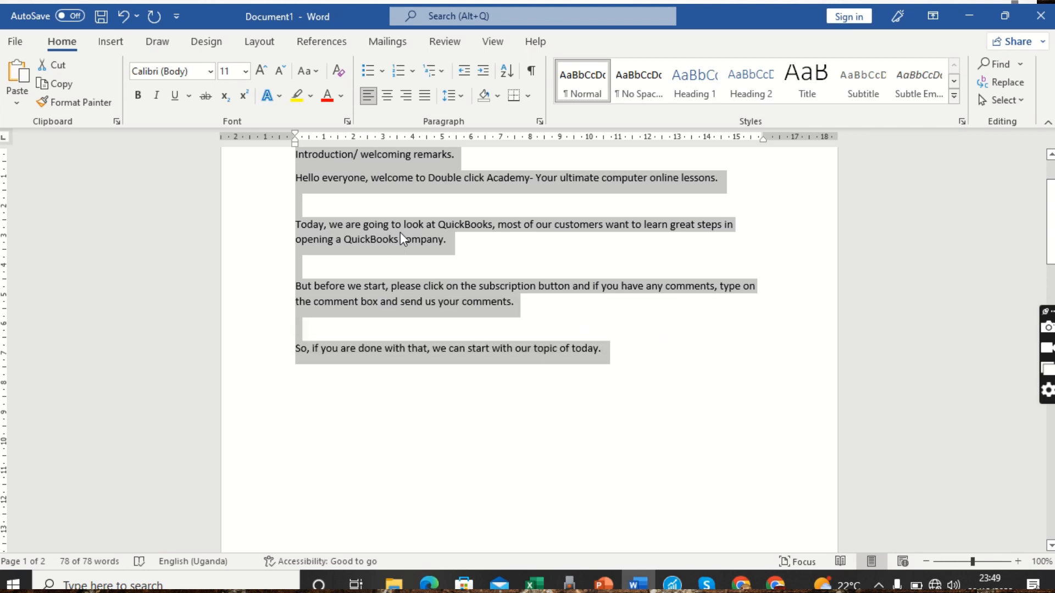
right_click(400, 238)
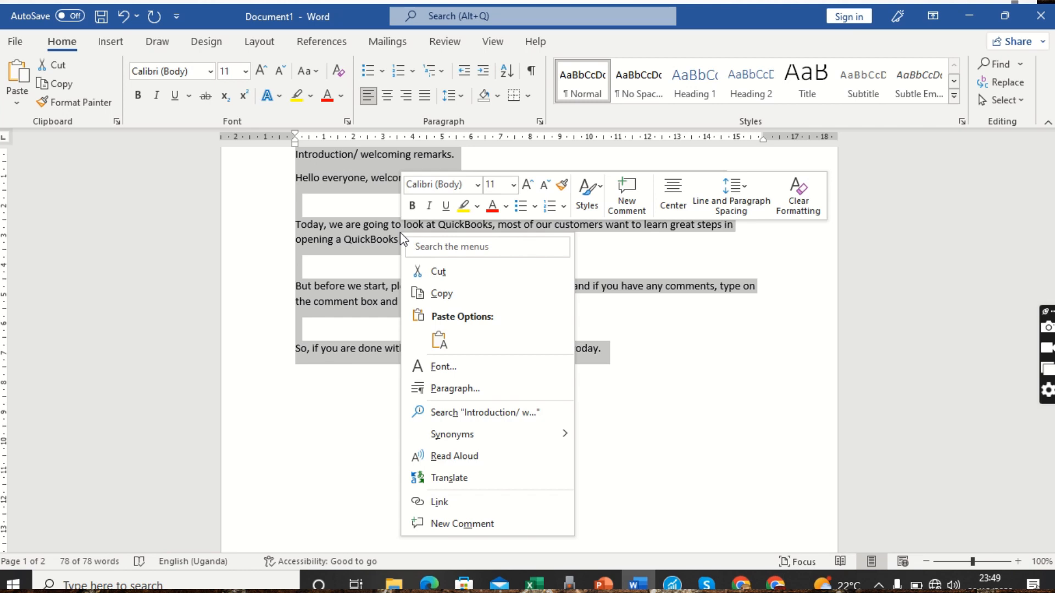
left_click(439, 293)
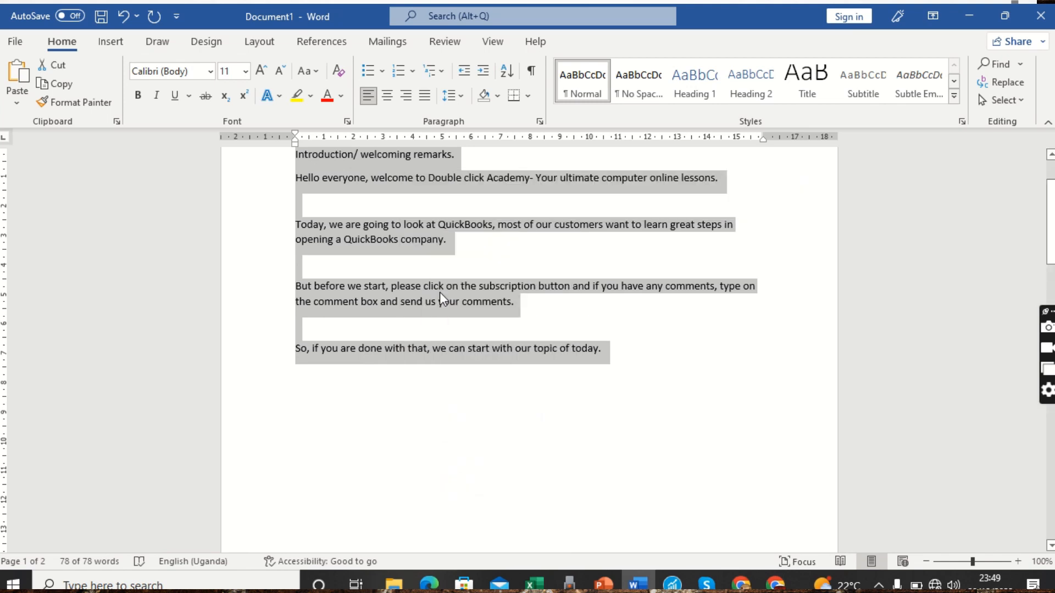
left_click(380, 405)
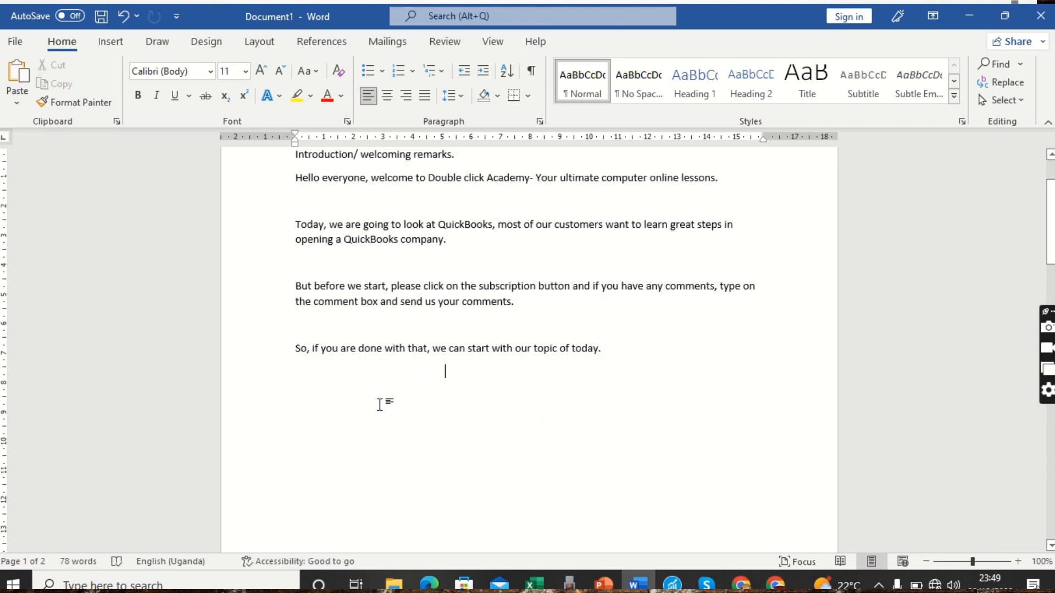
Paste a duplicate of the welcome script onto page 2, keeping its original formatting
key("Return")
key("Return")
key("Return")
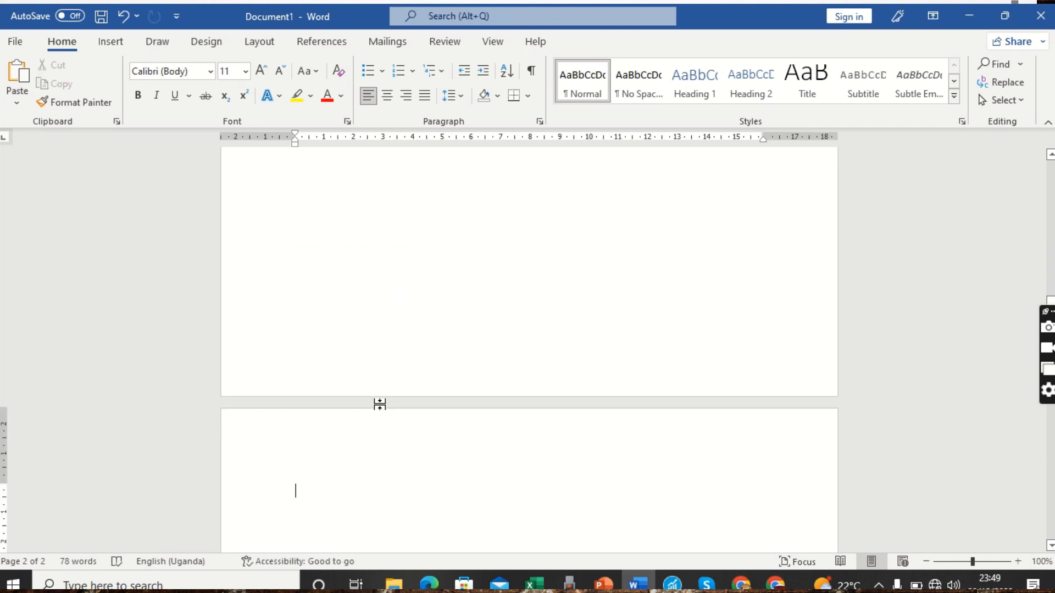
double_click(379, 405)
double_click(380, 405)
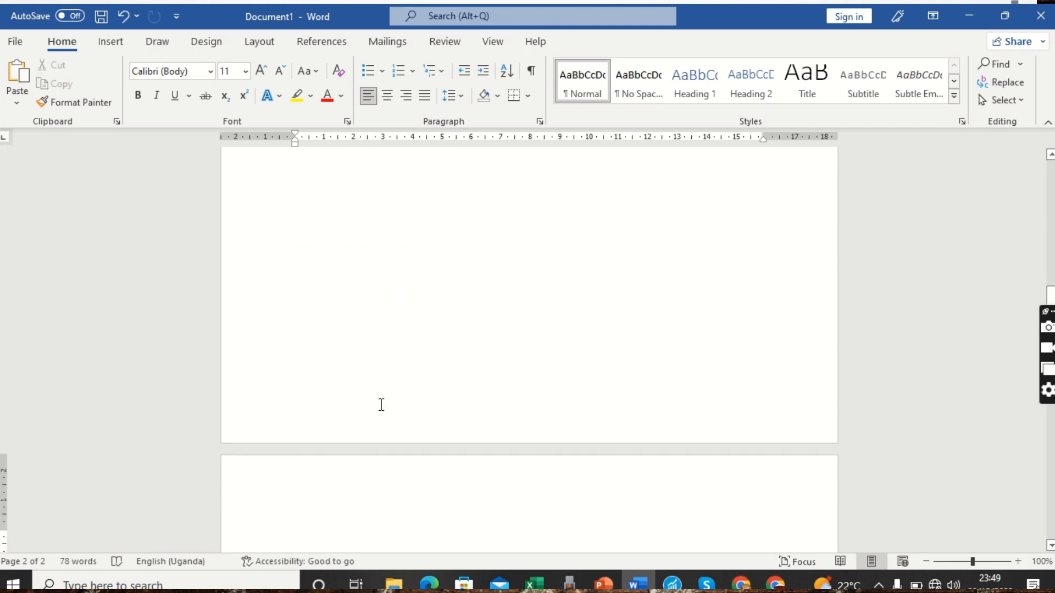
right_click(298, 537)
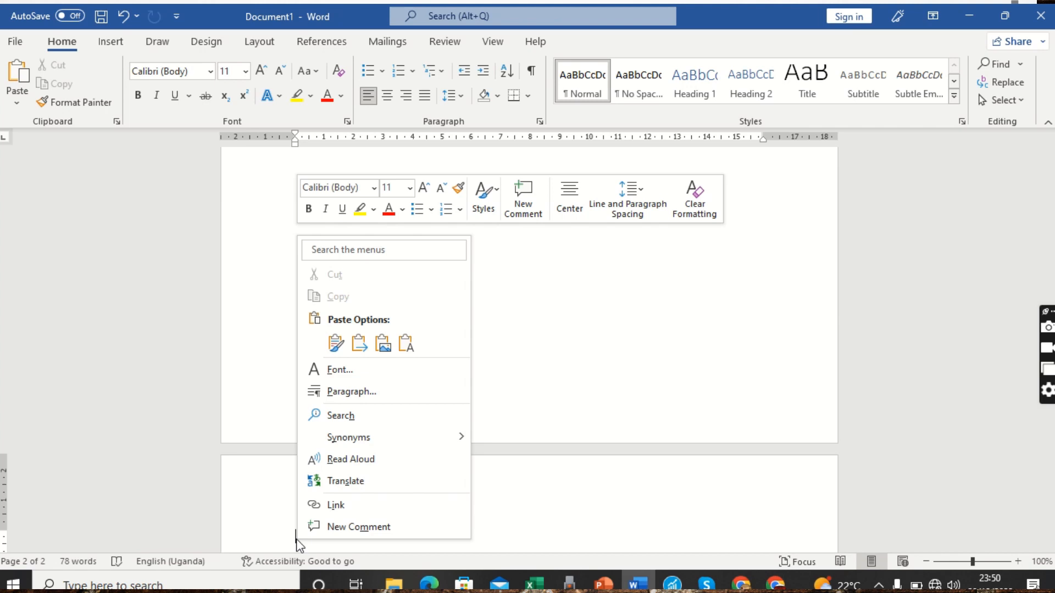
left_click(335, 346)
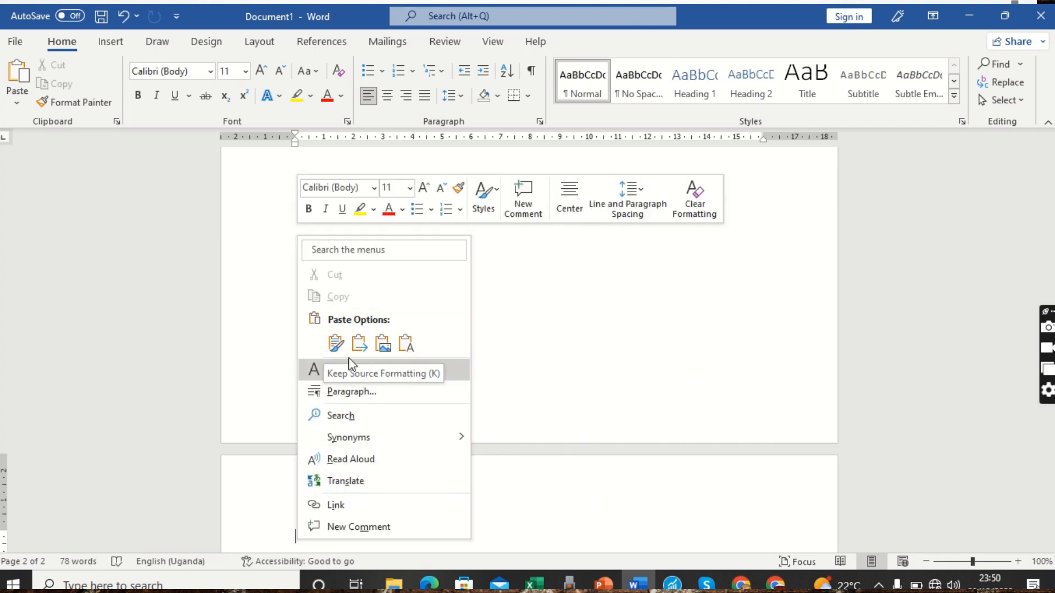
left_click(333, 354)
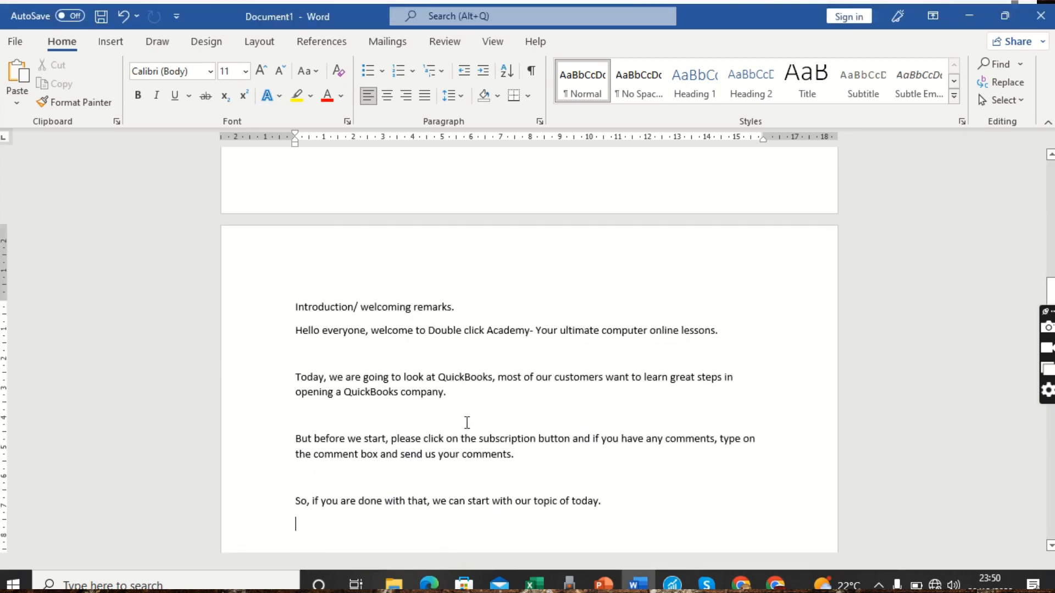
Delete the trailing empty lines after the pasted copy so the blank third page disappears
left_click(315, 465)
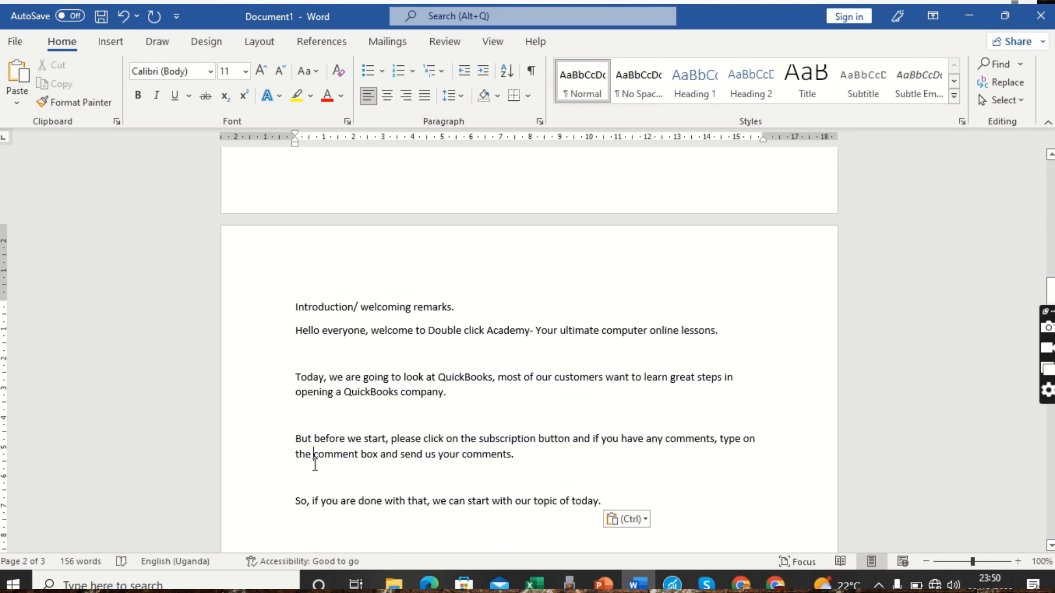
key("Up")
key("Up")
key("Up")
key("Up")
key("Up")
key("Up")
key("Up")
key("Up")
key("Up")
key("Up")
key("Up")
key("Up")
key("Up")
key("Up")
key("Up")
key("Up")
key("Up")
key("Up")
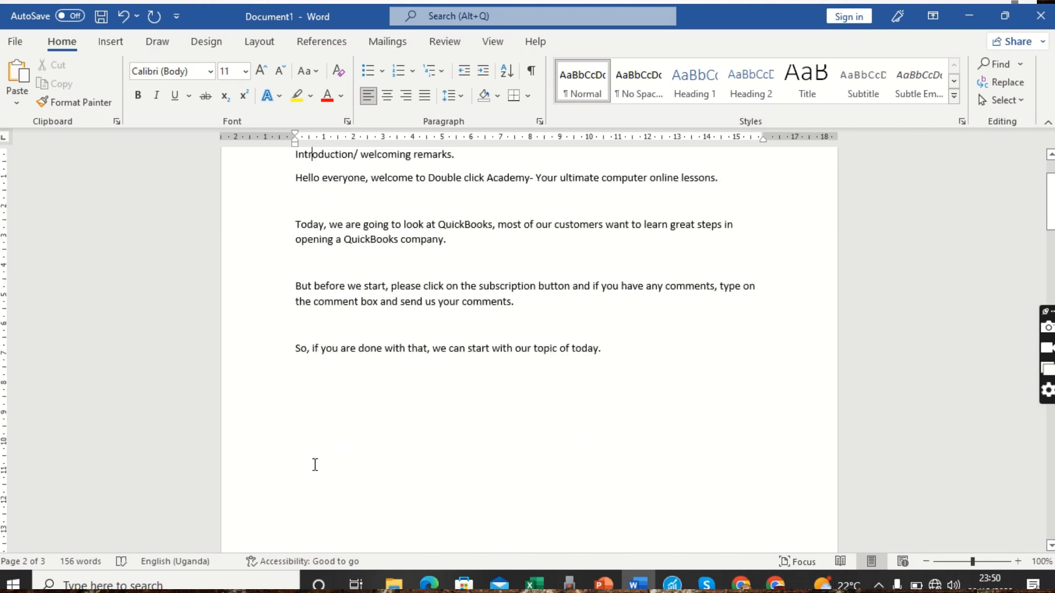
key("Down")
key("Down")
key("Down")
key("Down")
key("Down")
key("Down")
key("Down")
key("Down")
key("Down")
key("Down")
key("Down")
key("Down")
key("Down")
key("Down")
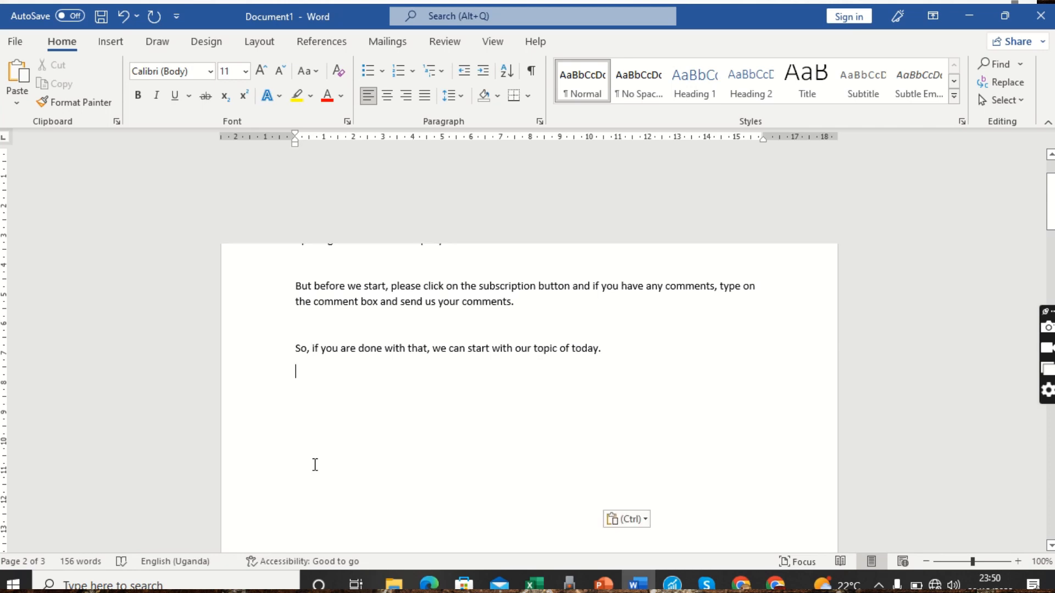
key("Down")
key("Down")
key("Down")
key("Down")
key("Down")
key("Down")
key("Down")
key("Down")
key("Down")
key("Down")
key("Down")
key("Down")
key("Down")
key("Down")
key("Down")
key("Down")
key("Down")
key("Down")
key("Down")
key("Down")
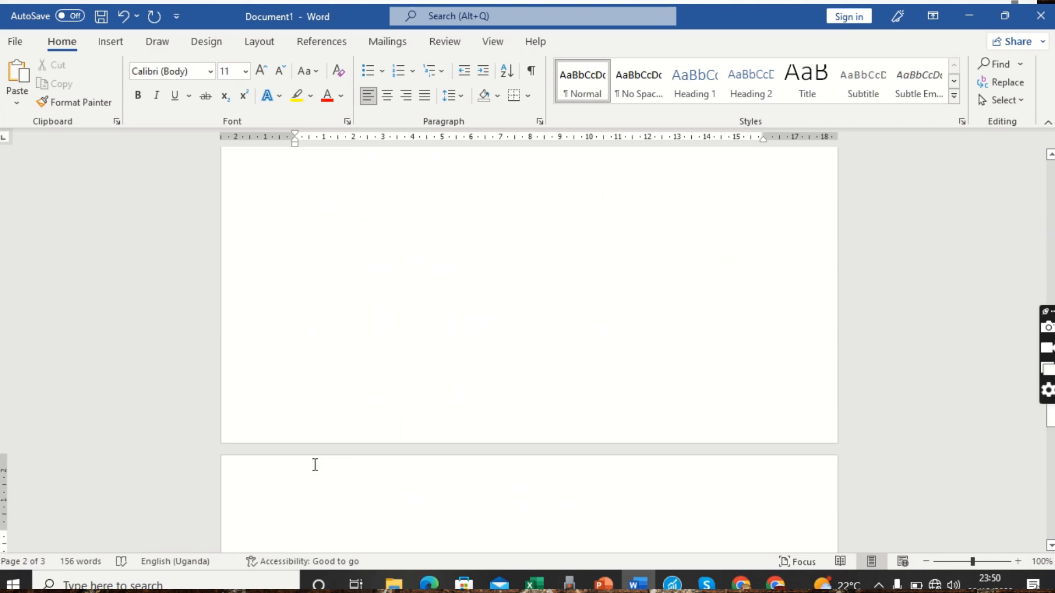
key("BackSpace")
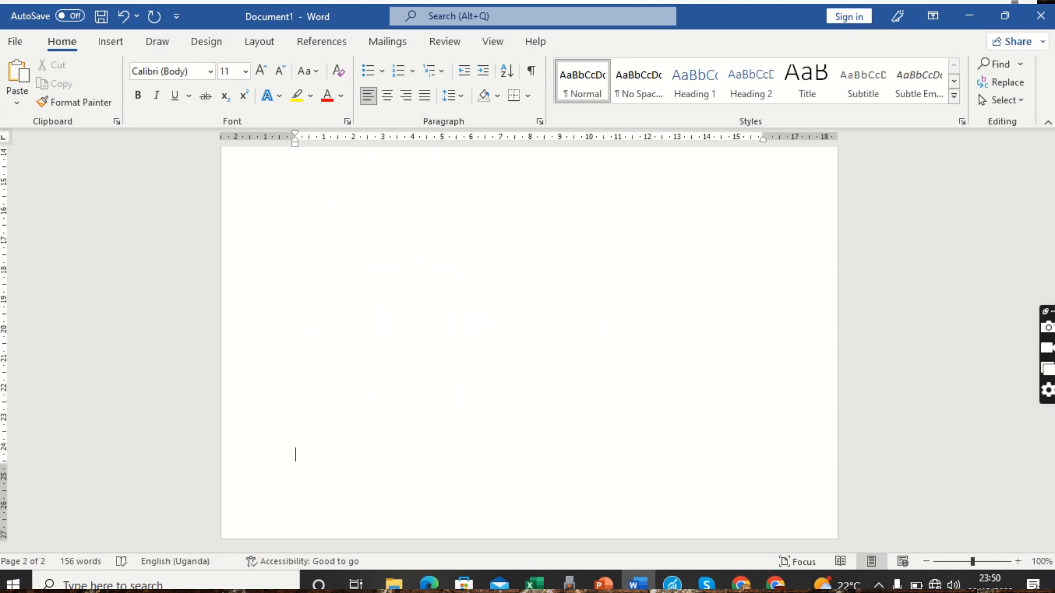
key("Up")
key("Up")
key("Up")
key("Up")
key("Up")
key("Up")
key("Up")
key("Up")
key("Up")
key("Up")
key("Up")
key("Up")
key("Up")
key("Up")
key("Up")
key("Up")
key("Up")
key("Up")
key("Up")
key("Up")
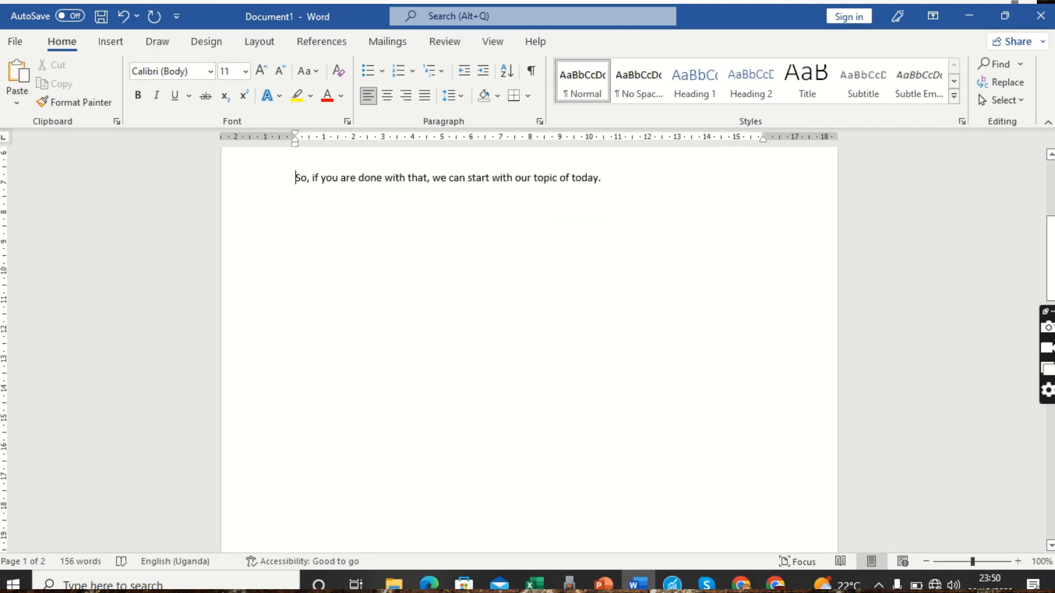
key("Up")
key("Up")
key("Up")
key("Up")
key("Up")
key("Up")
key("Up")
key("Up")
key("Up")
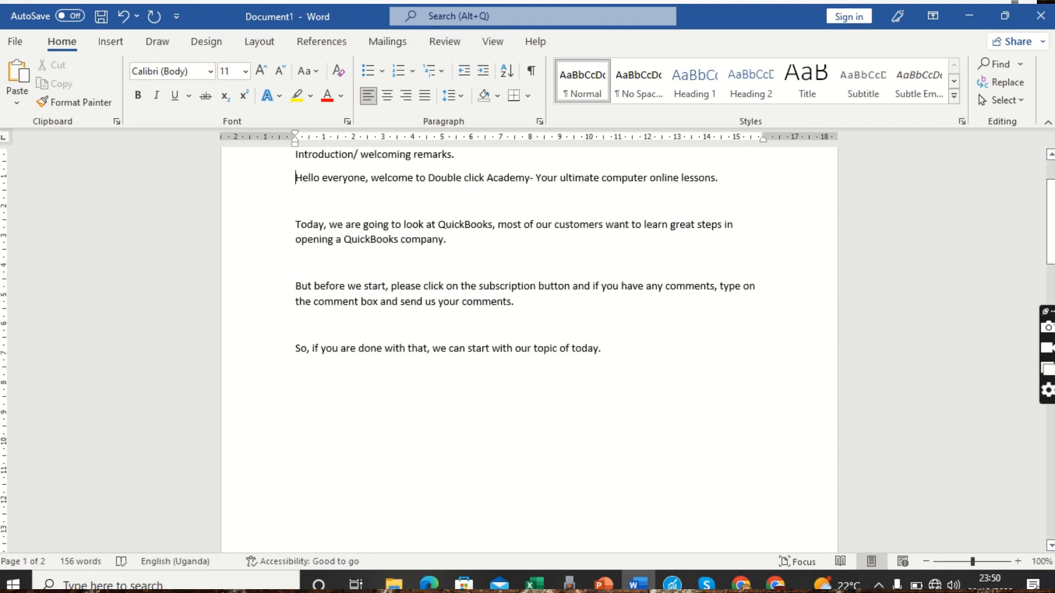
key("Down")
key("Down")
key("Down")
key("Down")
key("Down")
key("Down")
key("Down")
key("Down")
key("Down")
key("Down")
key("Down")
key("Down")
key("Down")
key("Down")
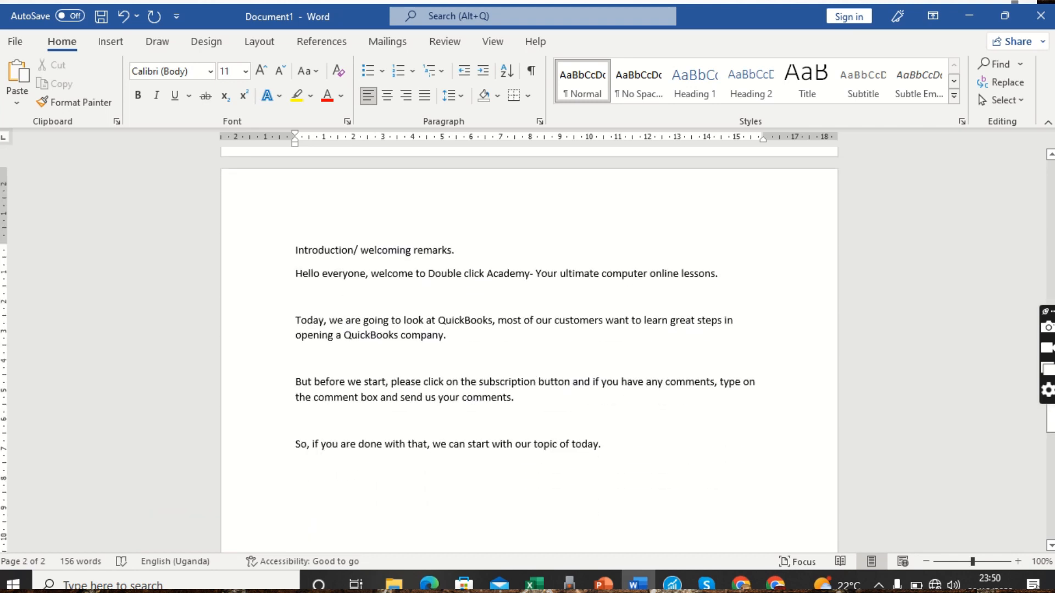
key("Up")
key("Up")
key("Up")
key("Up")
key("Up")
key("Up")
key("Up")
key("Up")
key("Up")
key("Up")
key("Up")
key("Up")
key("Up")
key("Up")
key("Up")
key("Up")
key("Up")
key("Up")
key("Up")
key("Up")
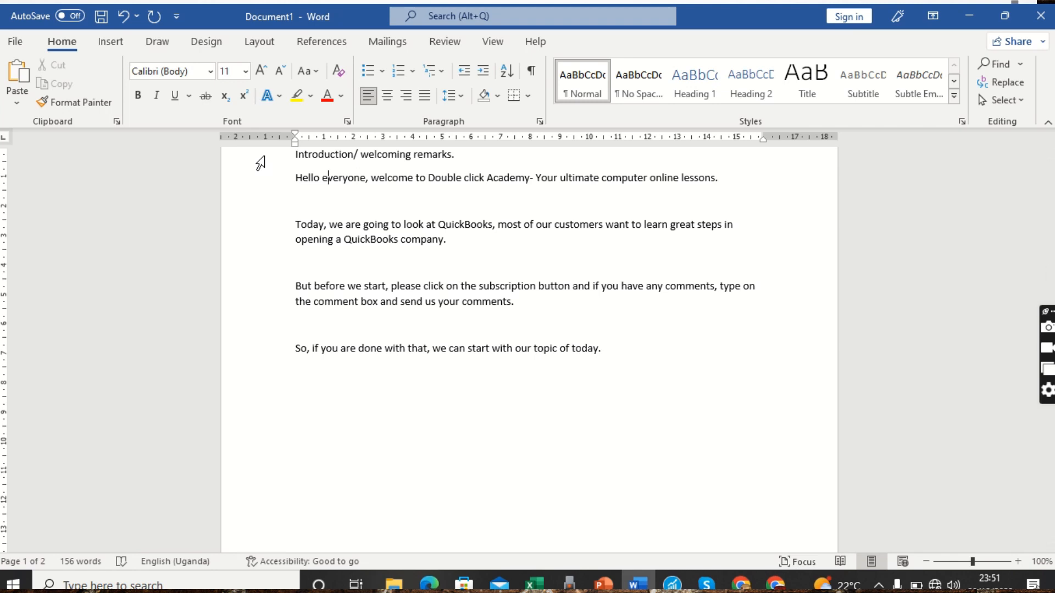
Change the font of the page-1 welcome script to Arial
left_click_drag(261, 163, 280, 359)
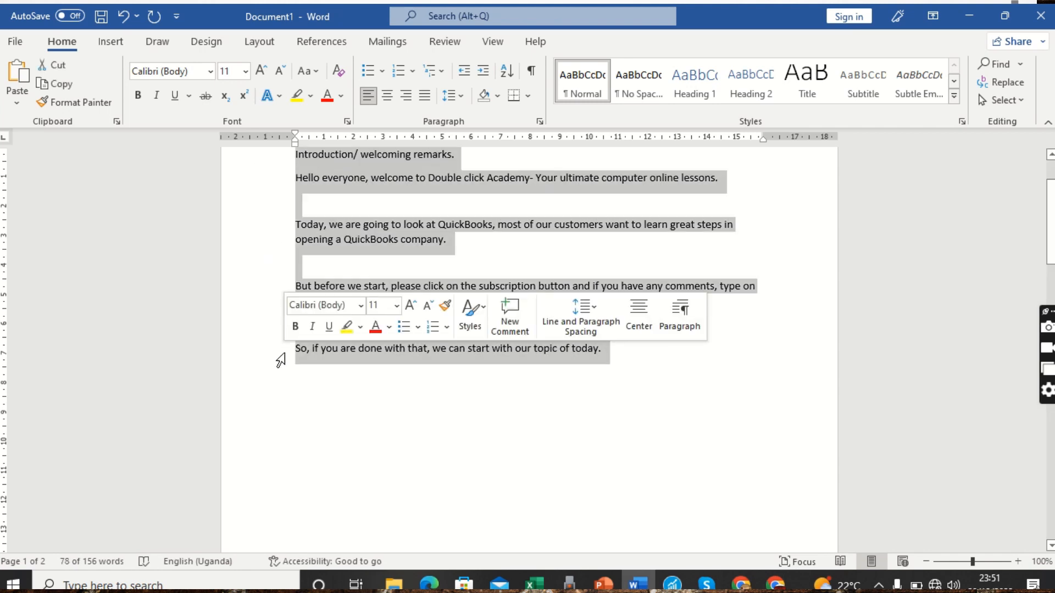
left_click(210, 71)
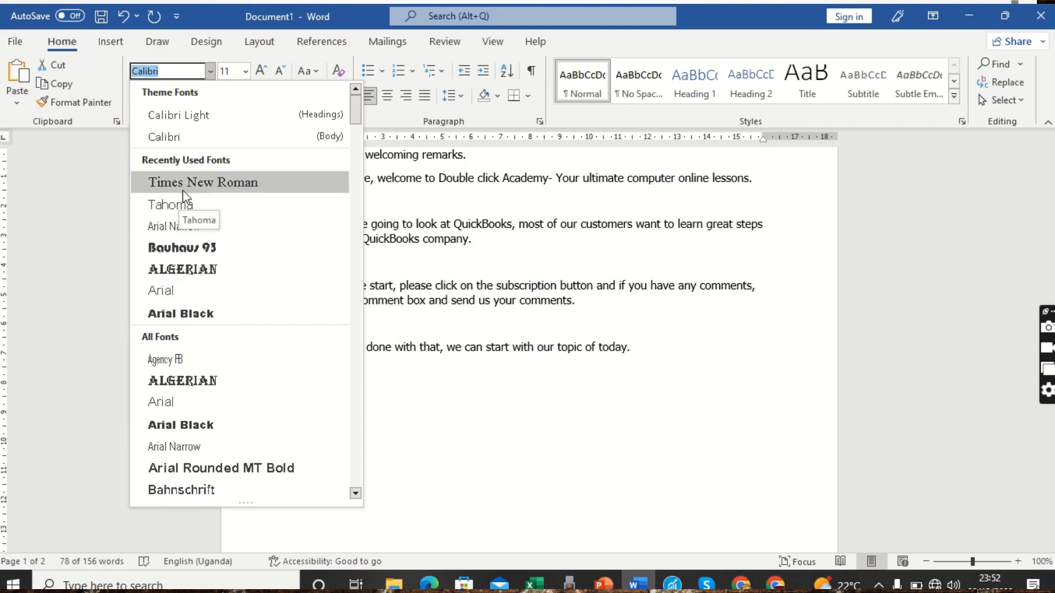
left_click(162, 293)
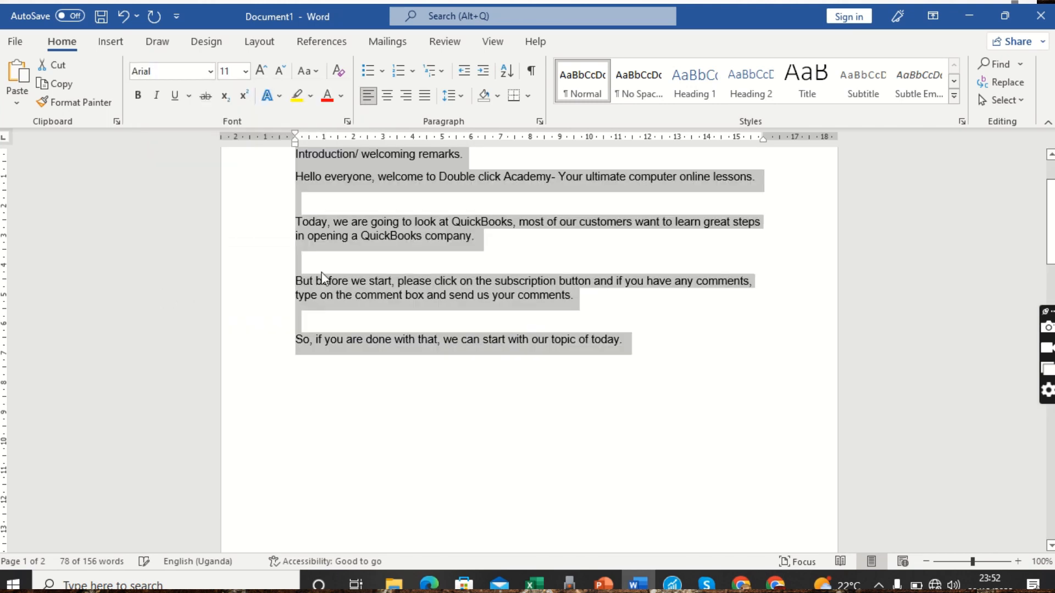
left_click(408, 260)
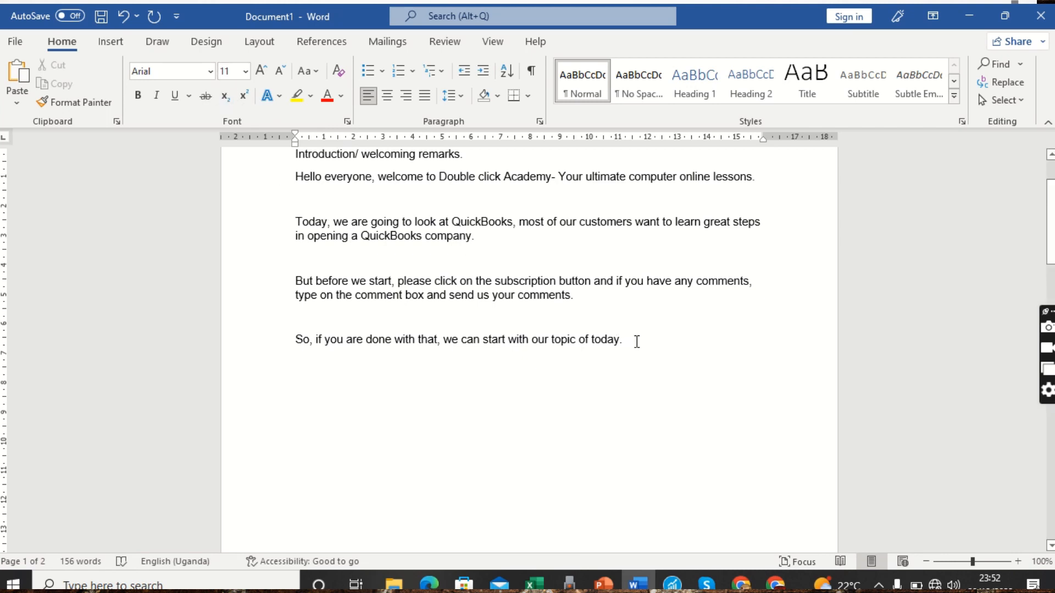
Raise the page-1 welcome script's font size from 11 to 12
left_click_drag(638, 342, 273, 229)
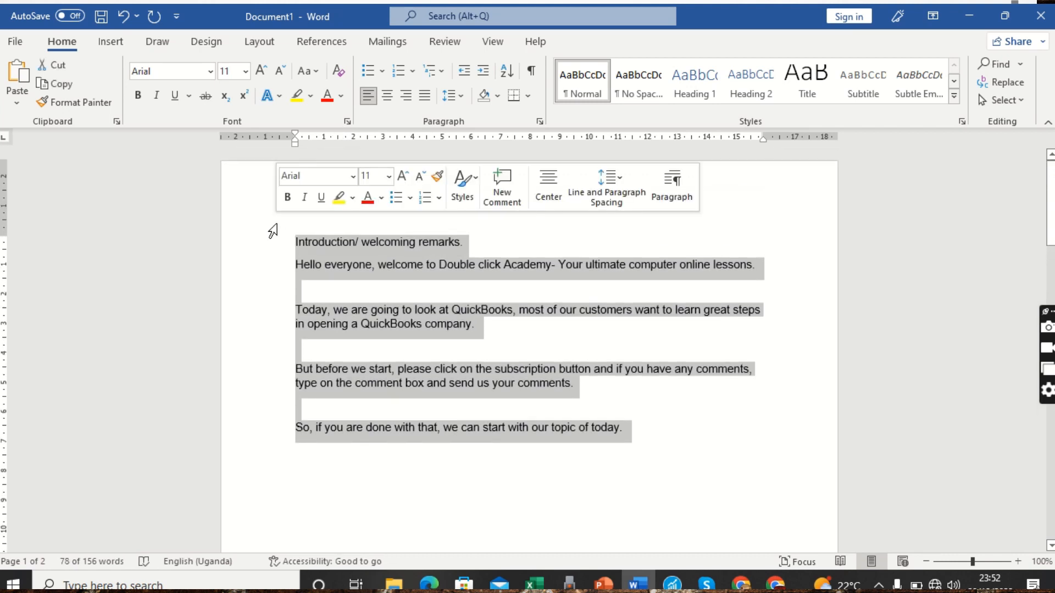
left_click(245, 72)
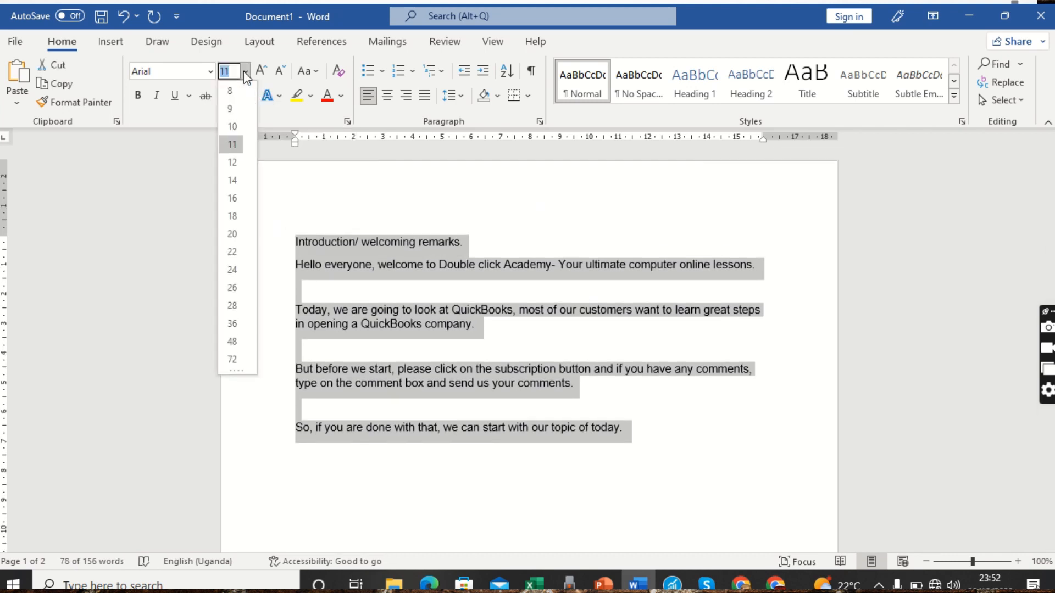
left_click(233, 163)
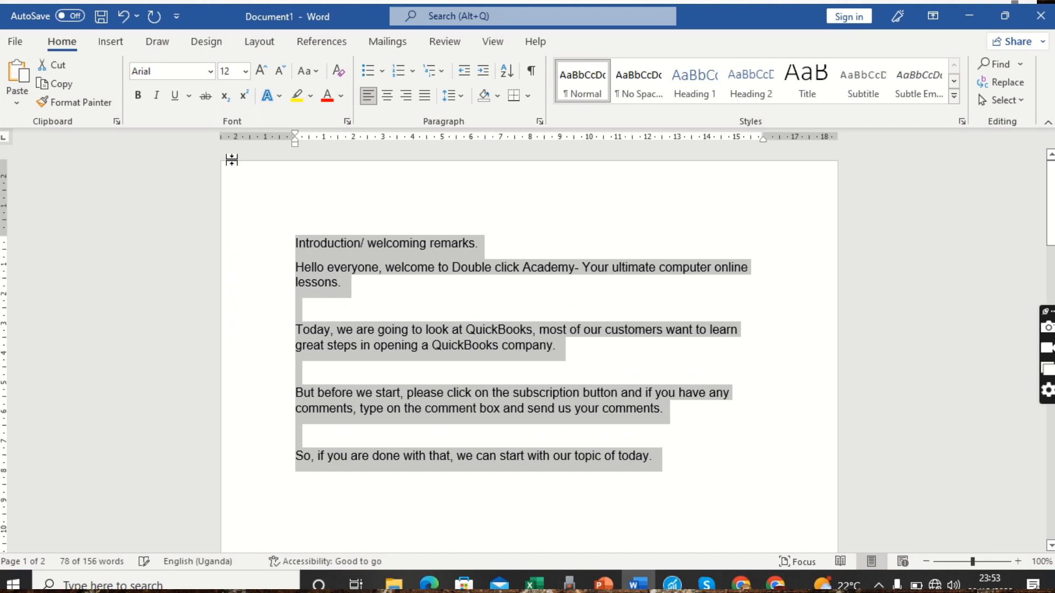
left_click(416, 323)
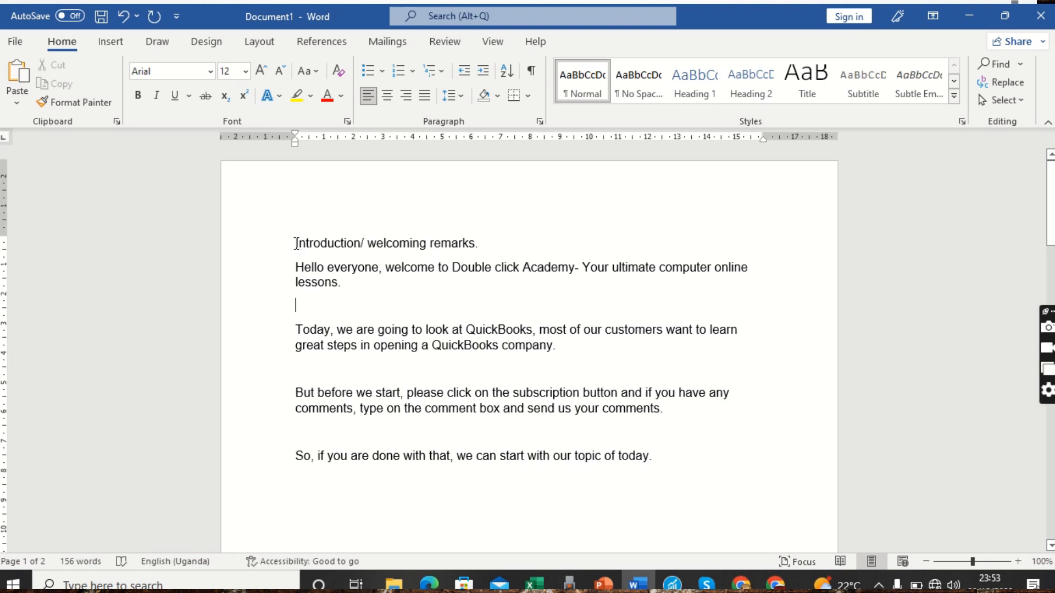
Set the 'Introduction/ welcoming remarks.' heading line to size 16
left_click_drag(296, 243, 477, 236)
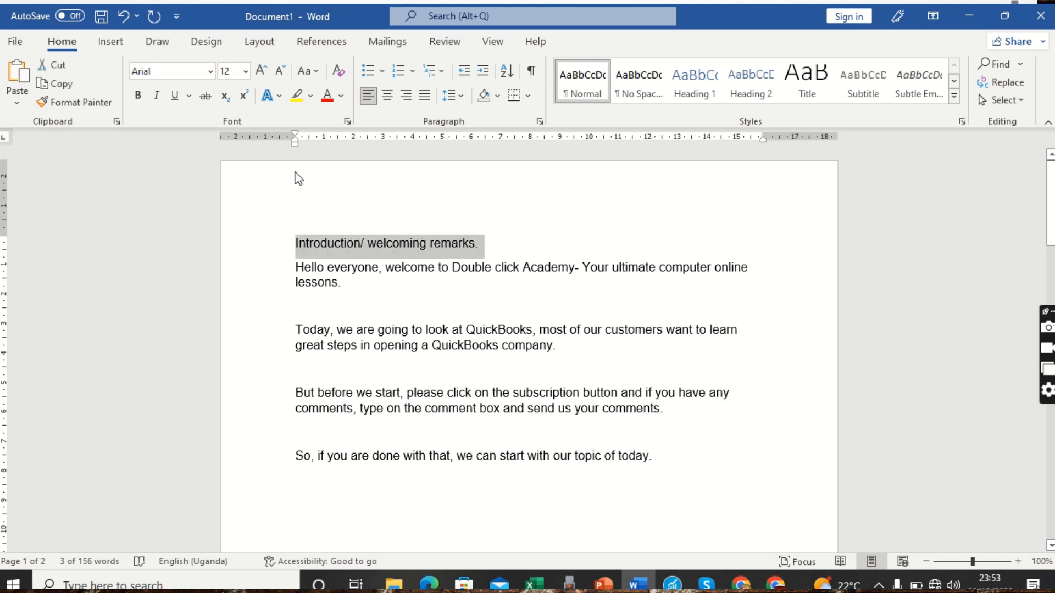
left_click(246, 72)
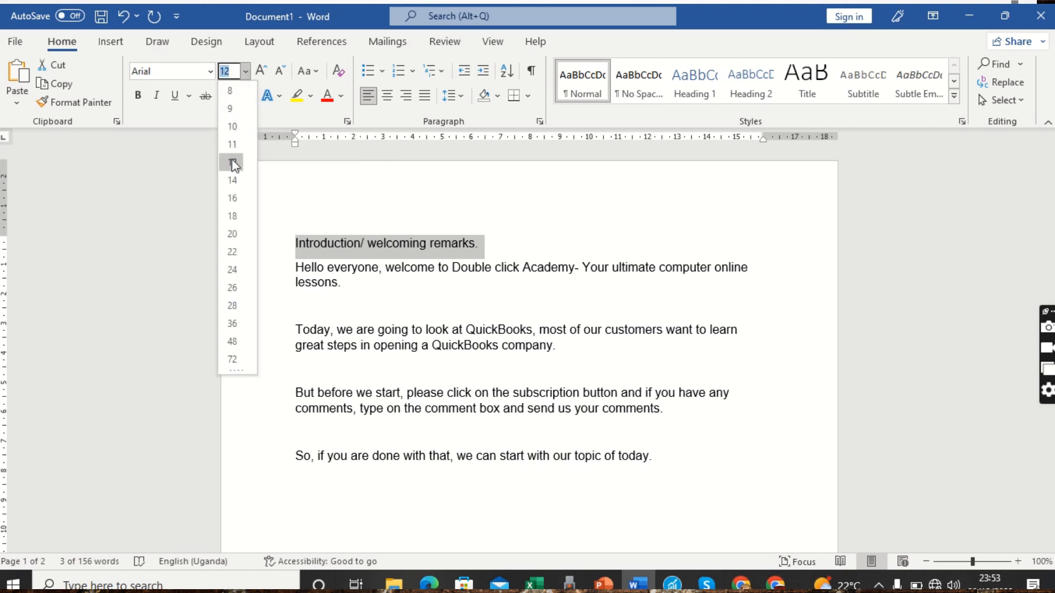
left_click(236, 201)
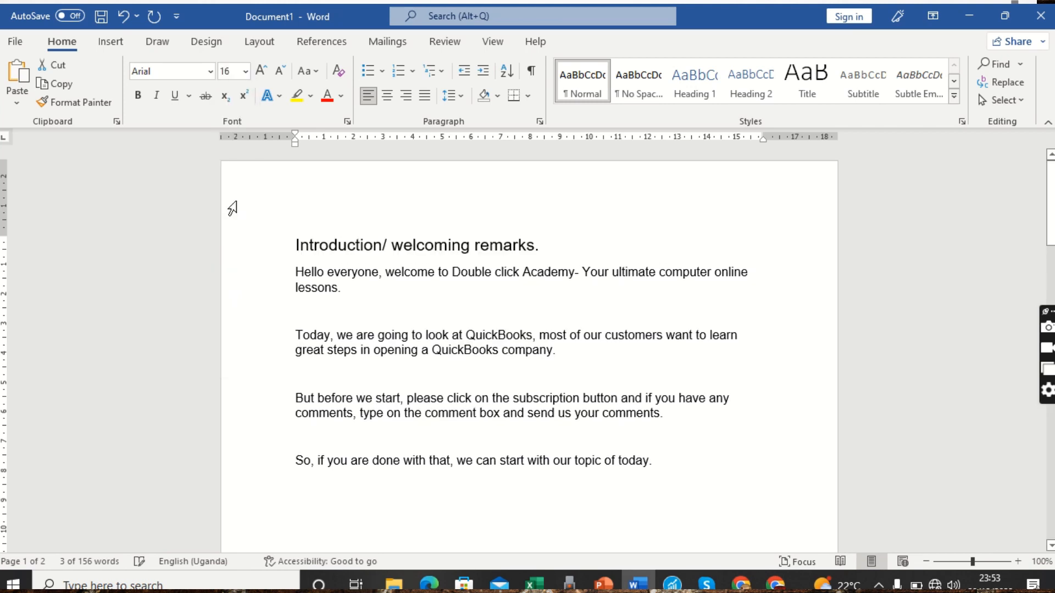
left_click(409, 305)
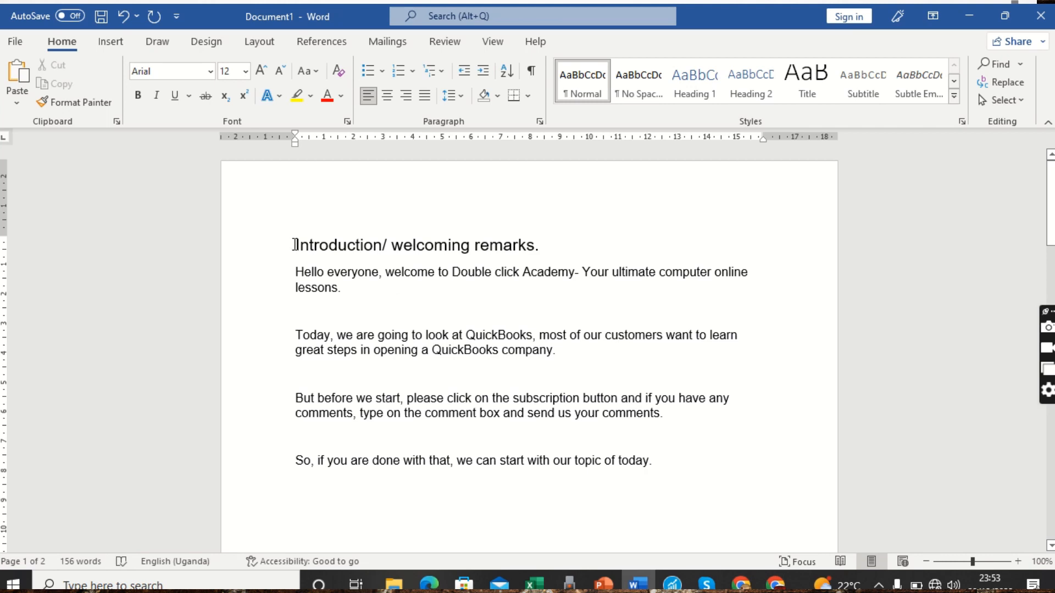
Apply bold formatting to the 'Introduction/ welcoming remarks.' heading line
left_click_drag(297, 243, 539, 248)
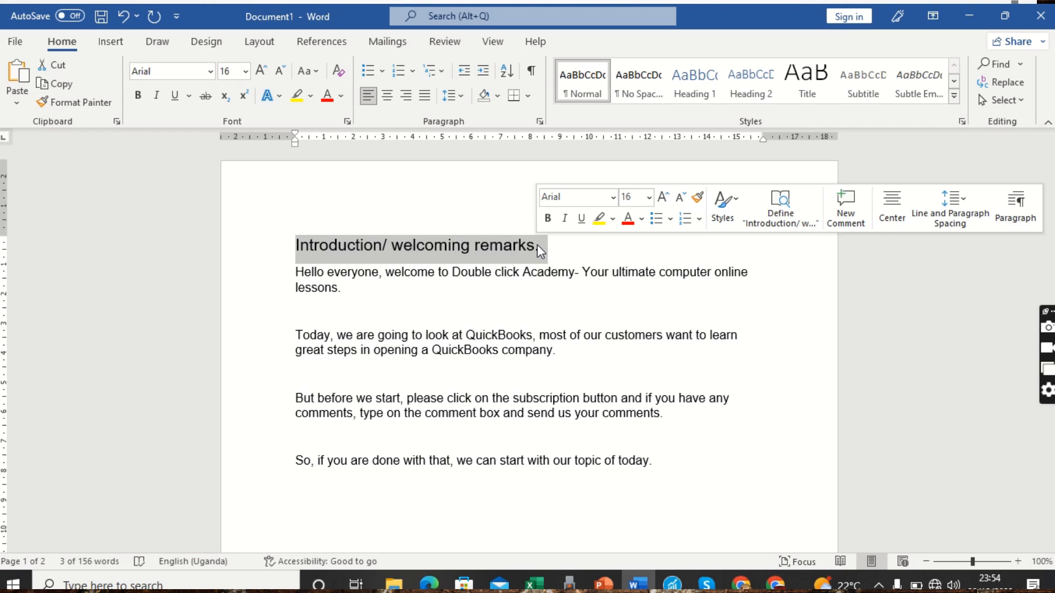
left_click(139, 96)
left_click(450, 283)
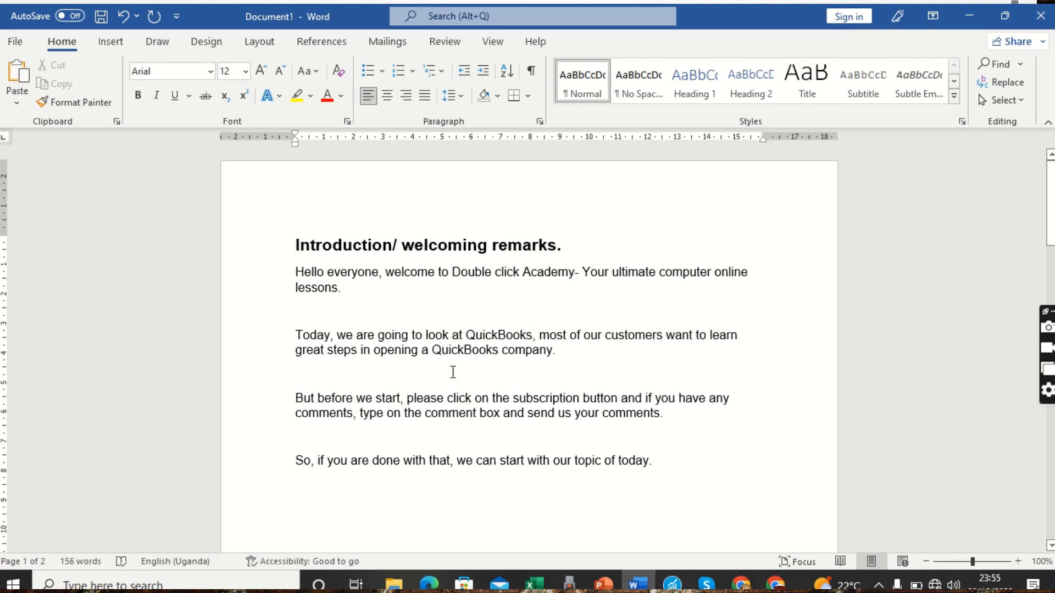
Select the closing line 'So, if you are done with that, we can start with our topic of today.'
key("Down")
key("Down")
key("Down")
key("Down")
key("Down")
key("Down")
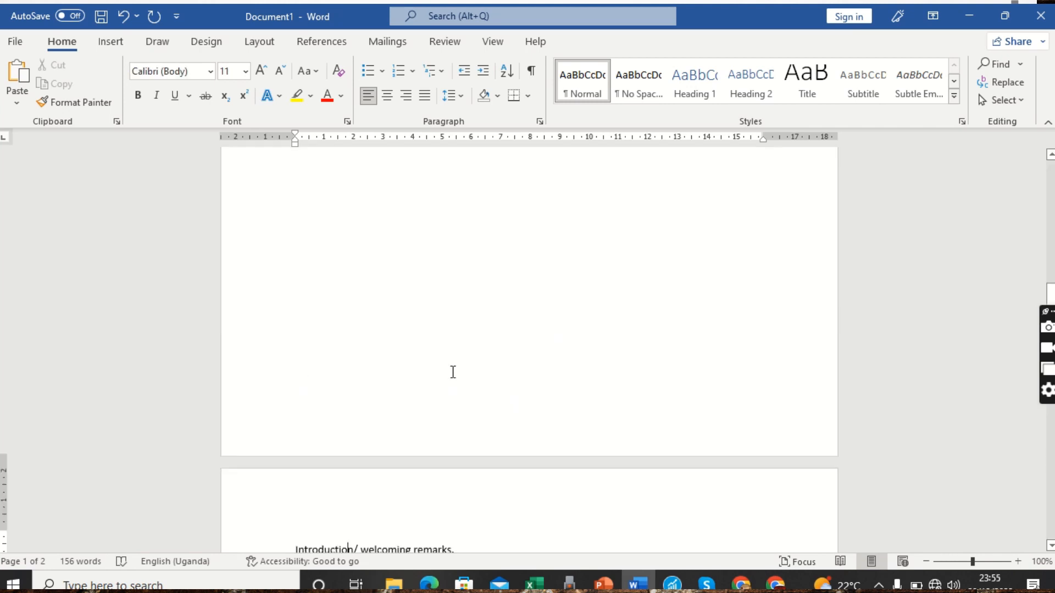
key("Up")
key("Up")
key("Up")
key("Up")
key("Up")
key("Up")
key("Up")
key("Up")
key("Up")
key("Up")
key("Up")
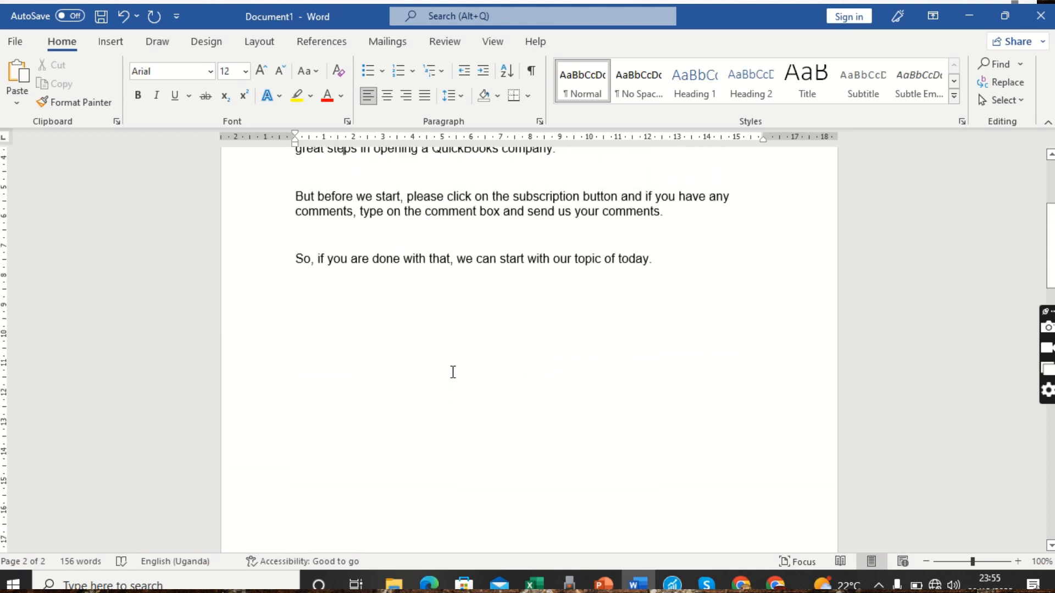
key("Up")
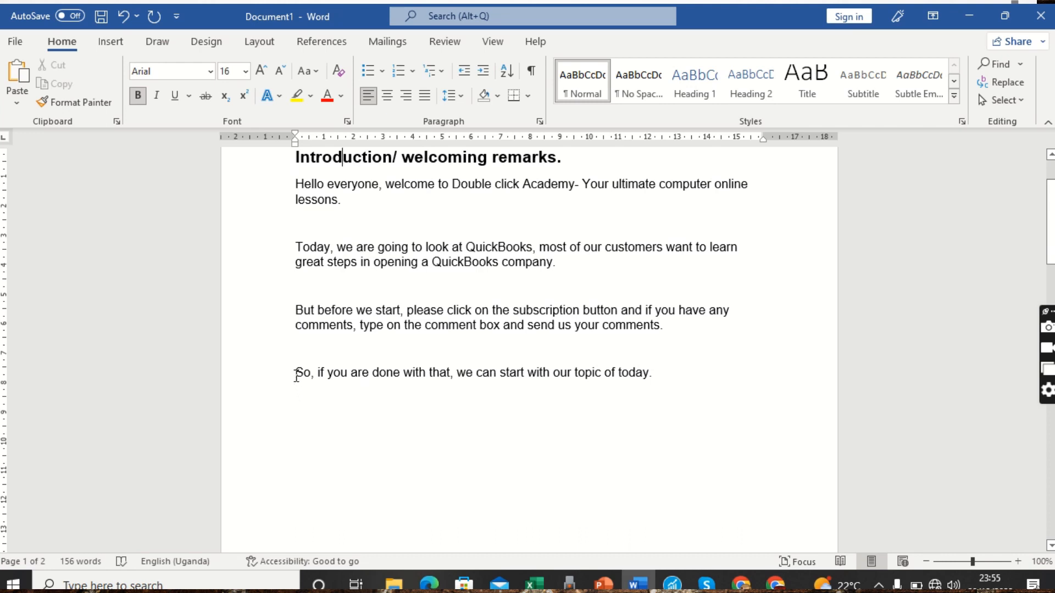
left_click_drag(296, 375, 652, 372)
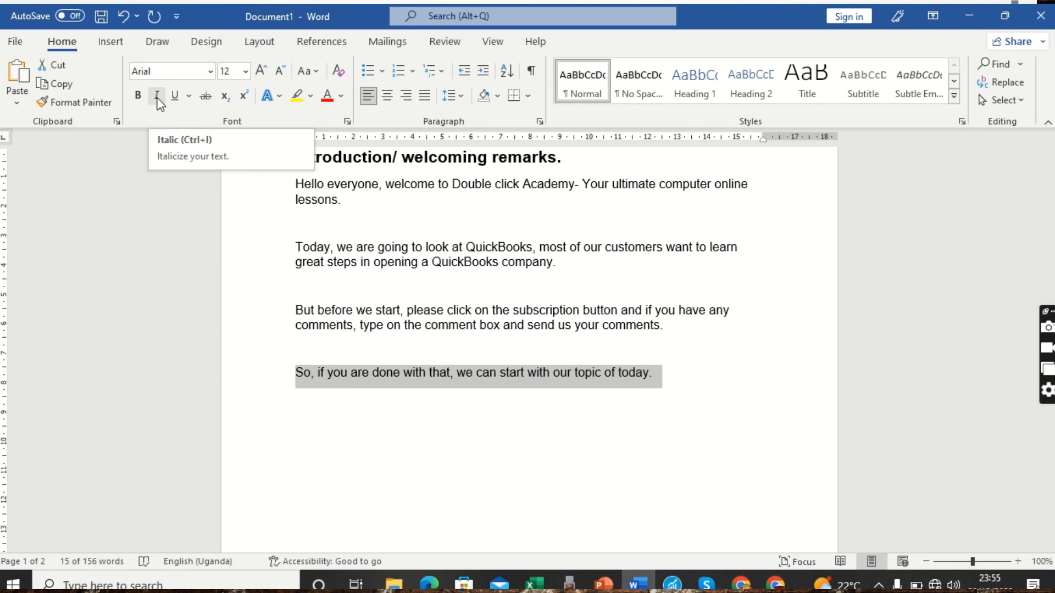
Apply italic formatting to the selected closing sentence
left_click(157, 100)
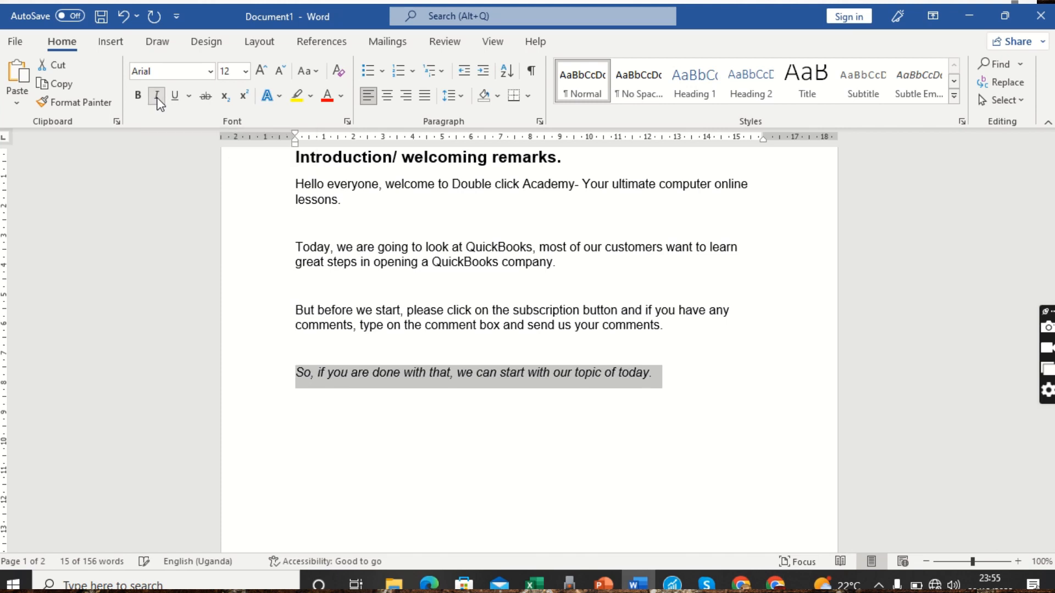
left_click(460, 353)
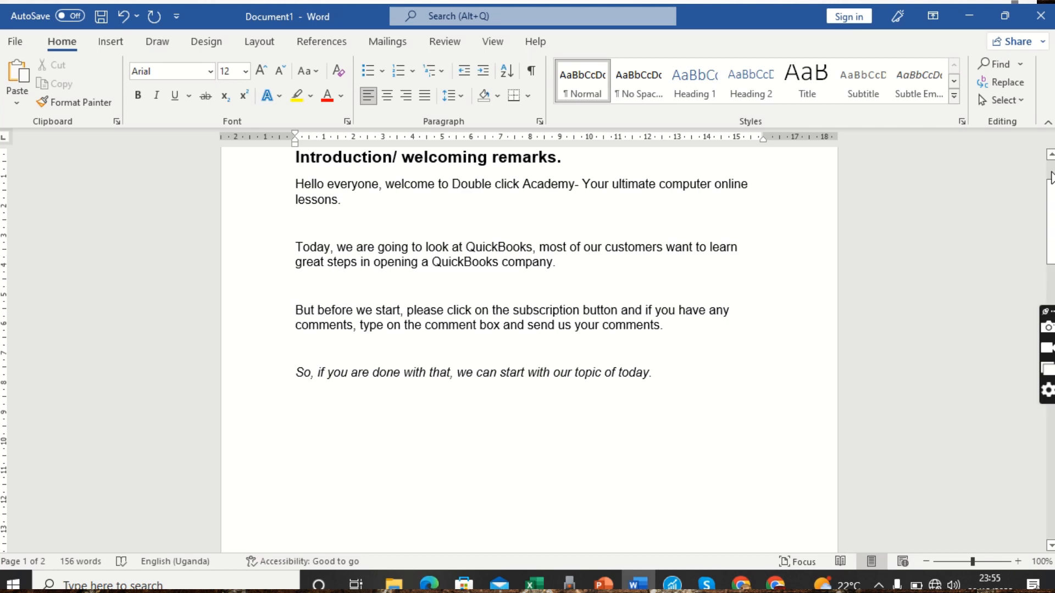
Underline the 'Introduction/ welcoming remarks.' heading, then reselect the heading text
scroll(1053, 179, "up", 3)
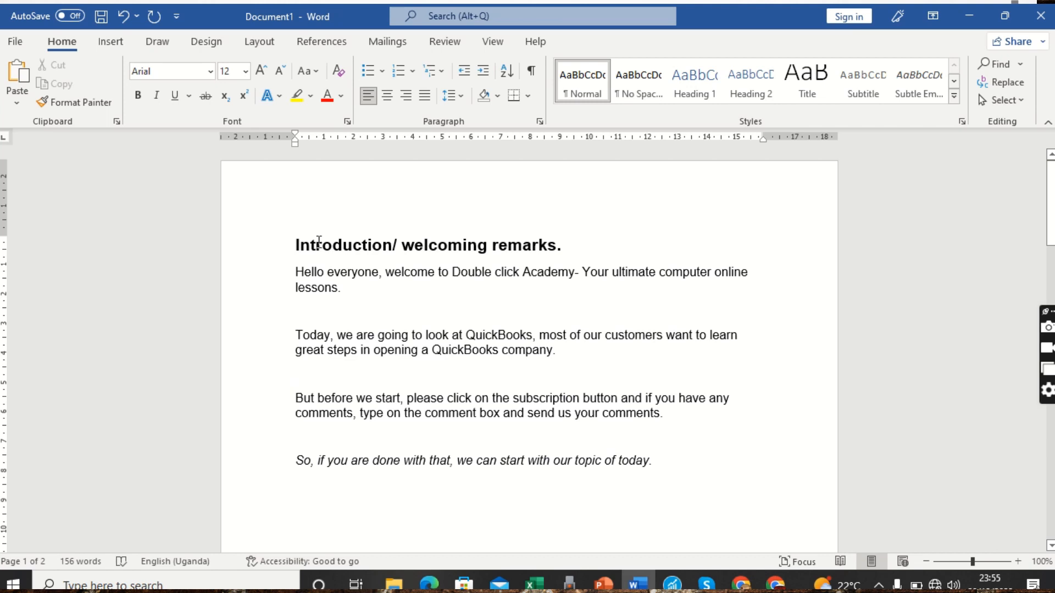
left_click_drag(298, 242, 562, 246)
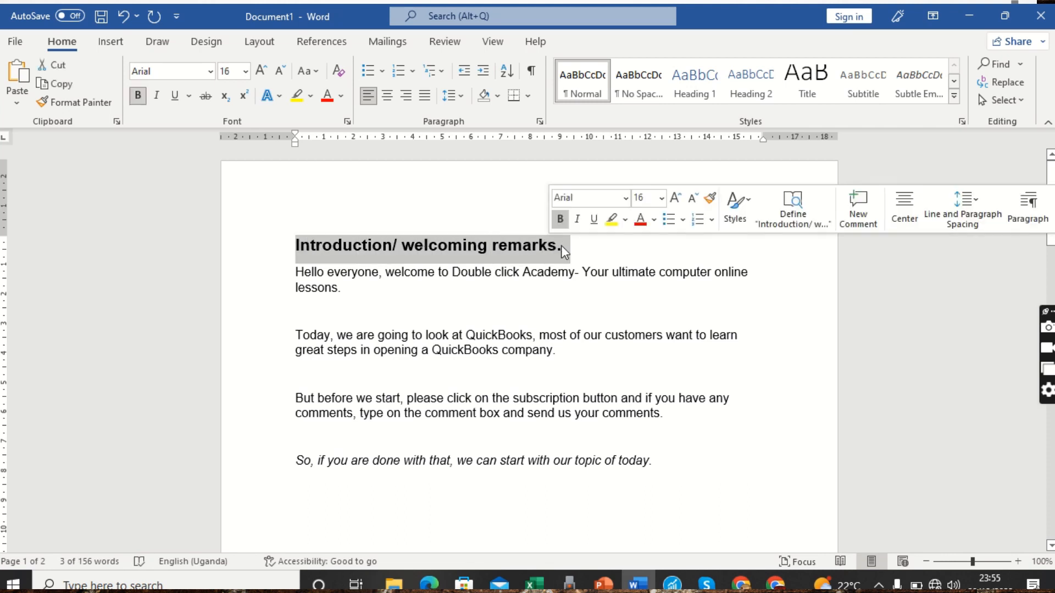
left_click(174, 95)
left_click(407, 272)
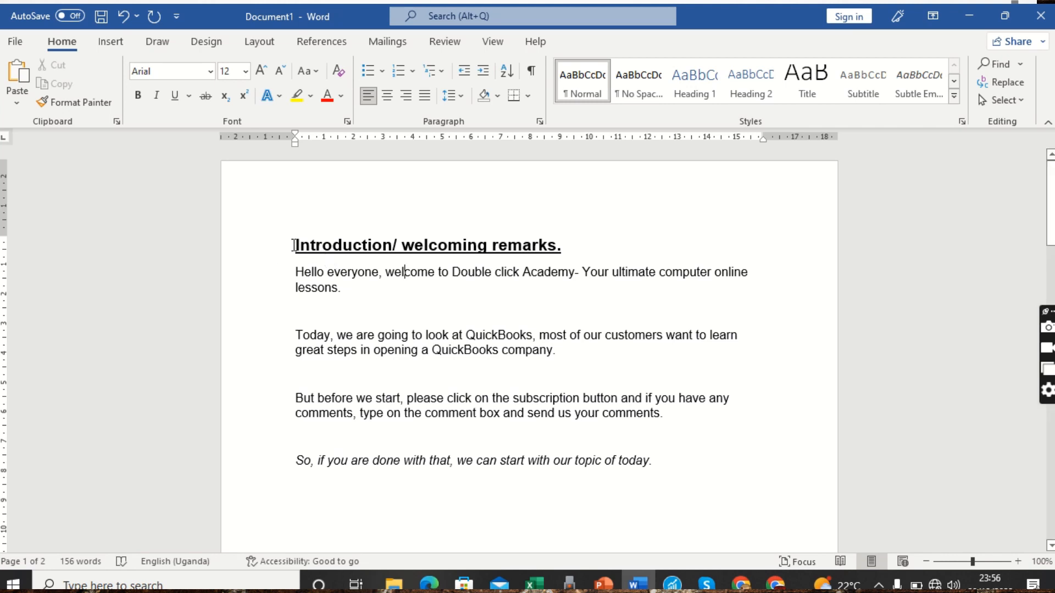
left_click_drag(294, 245, 561, 246)
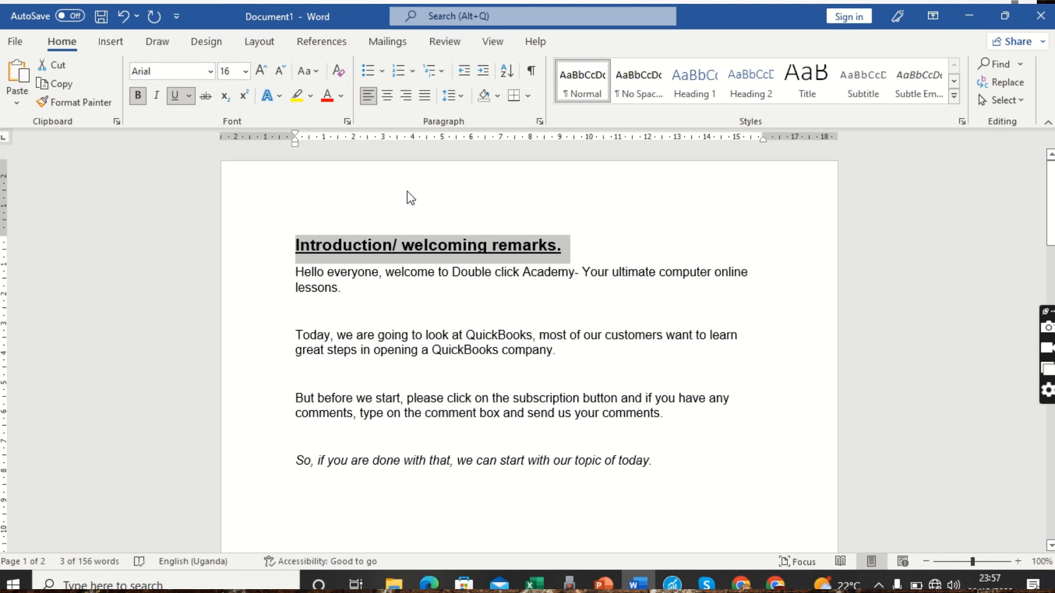
Color the heading red and the 'Hello everyone' paragraph purple
left_click(328, 98)
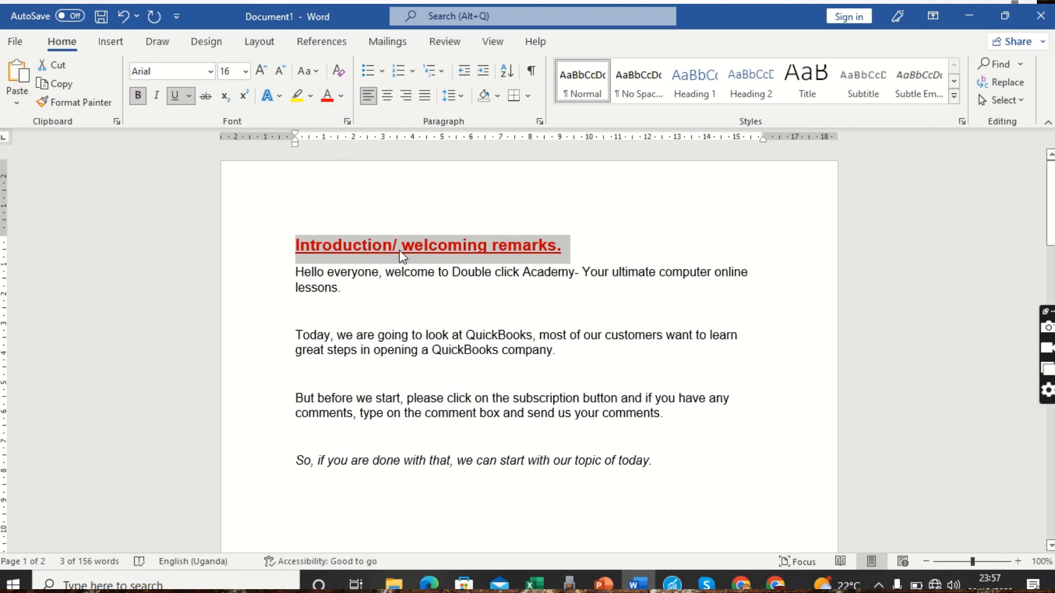
left_click(338, 286)
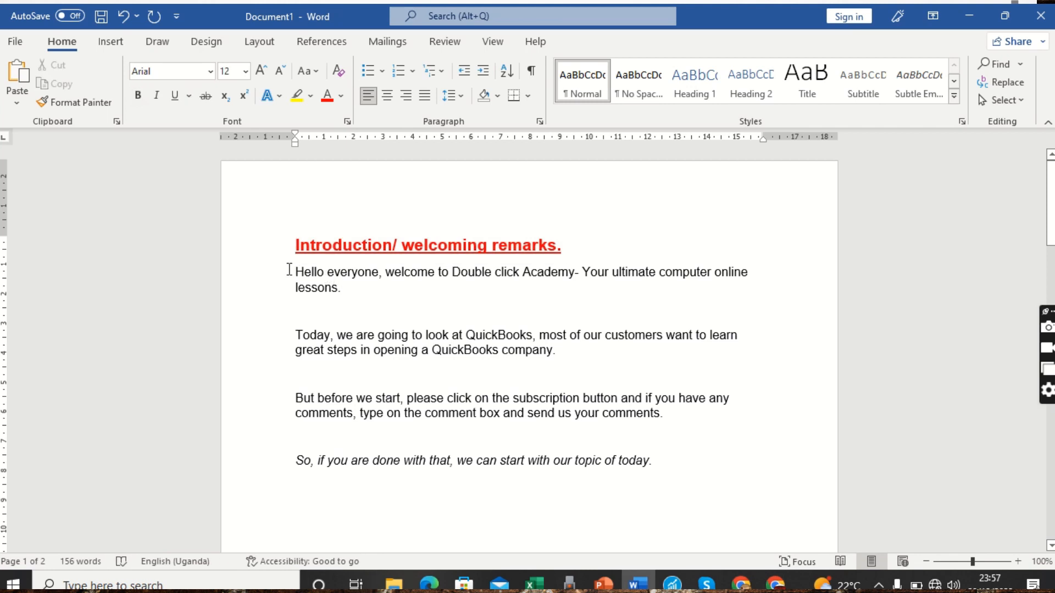
left_click_drag(289, 270, 341, 287)
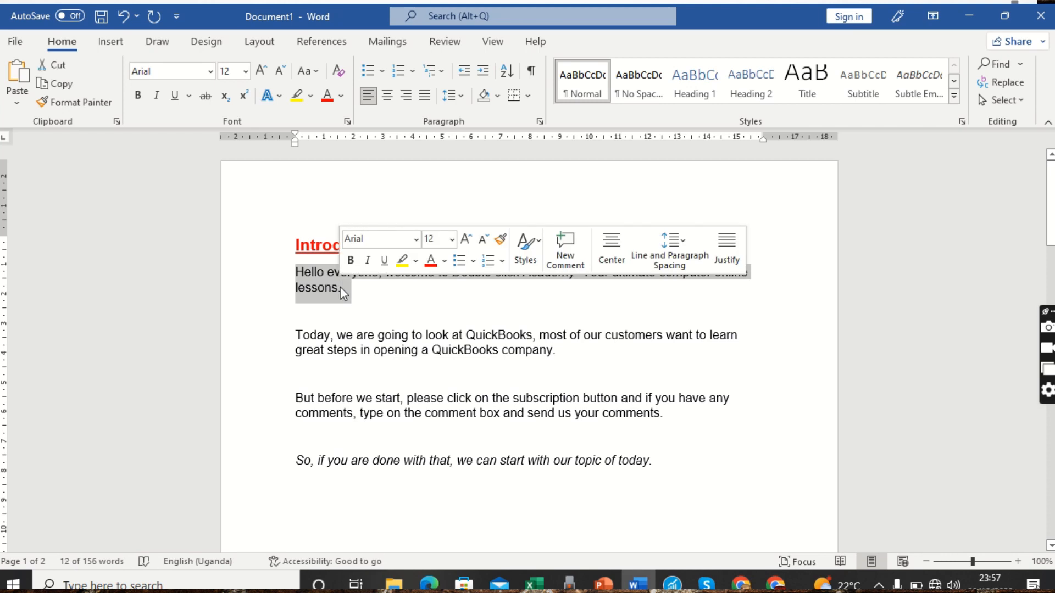
left_click(340, 96)
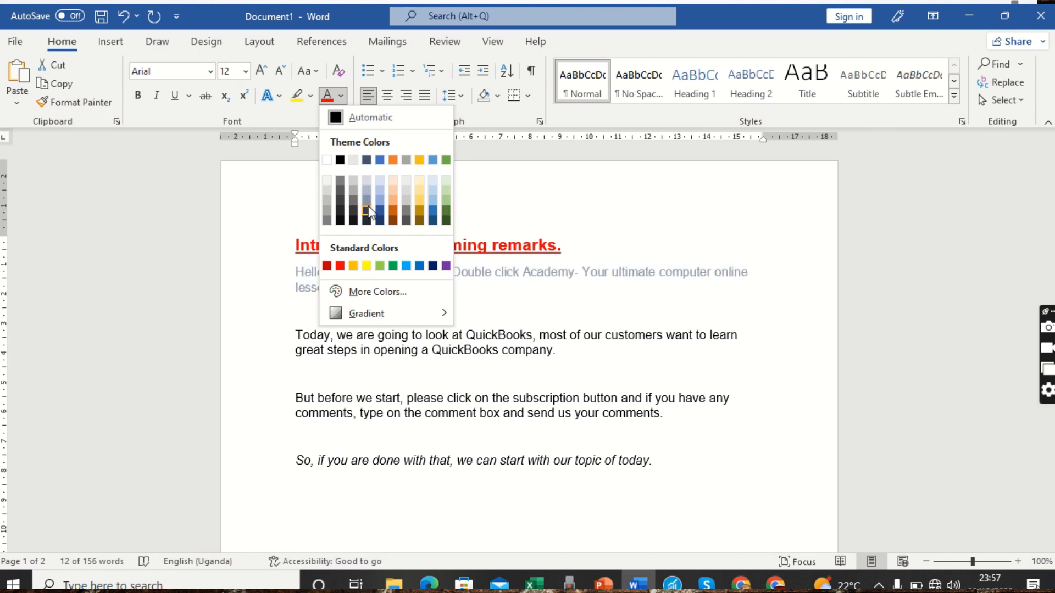
left_click(445, 266)
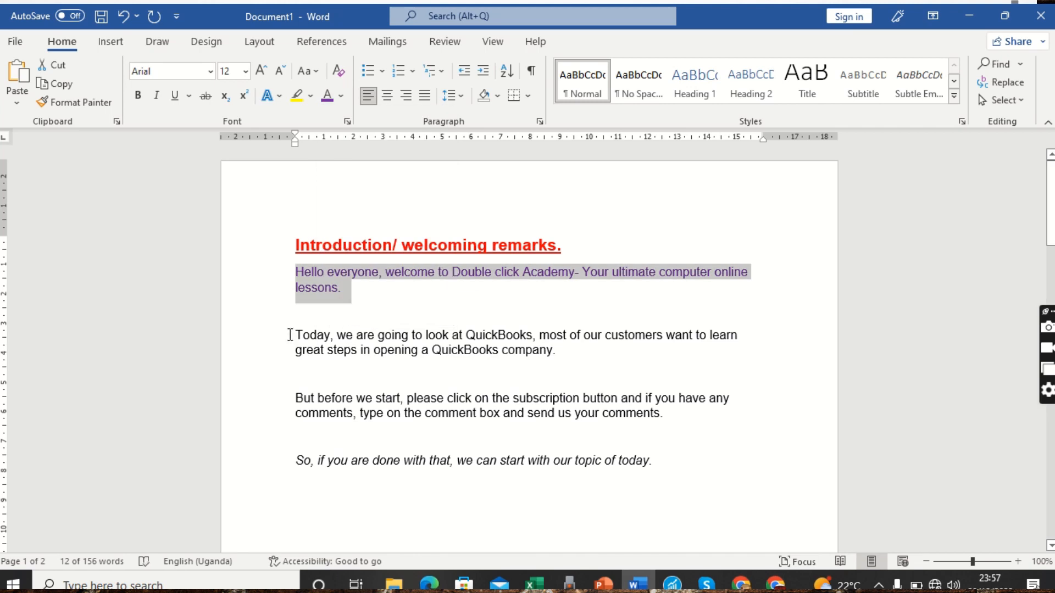
Color the 'Today' paragraph green
left_click_drag(290, 334, 563, 352)
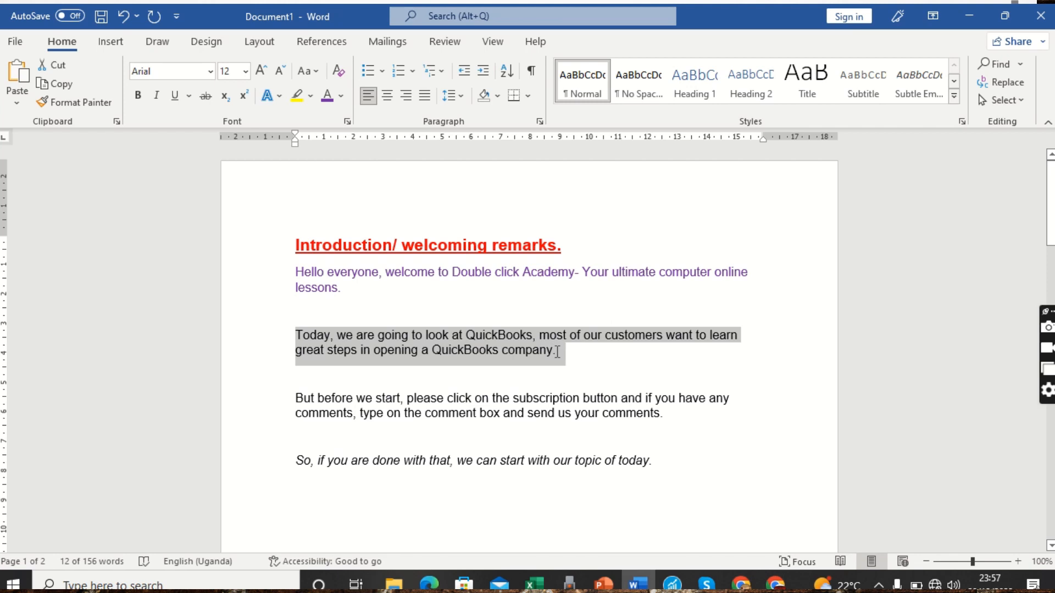
left_click(341, 98)
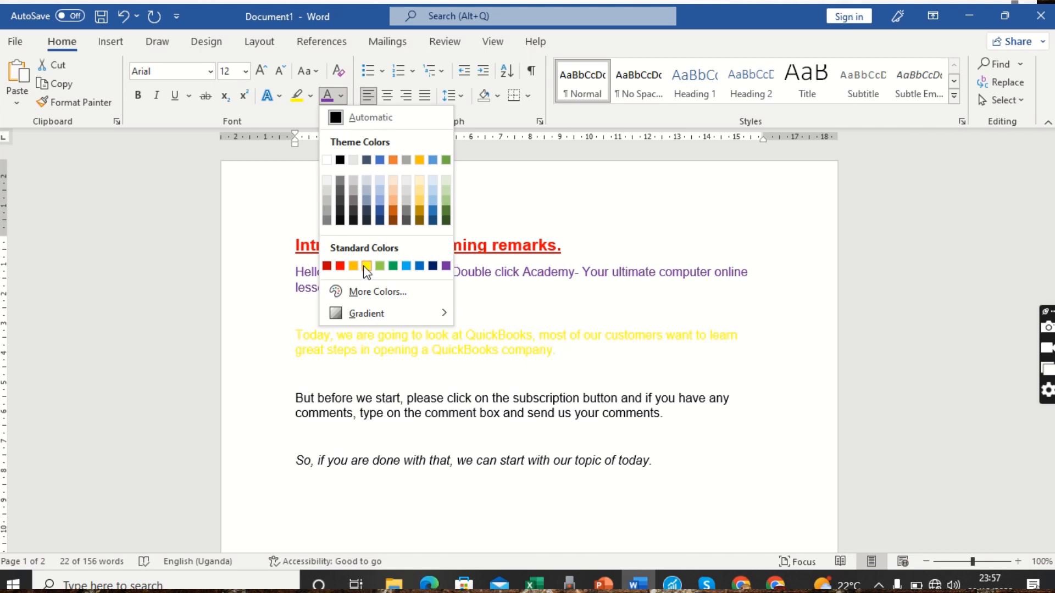
left_click(445, 160)
left_click(396, 416)
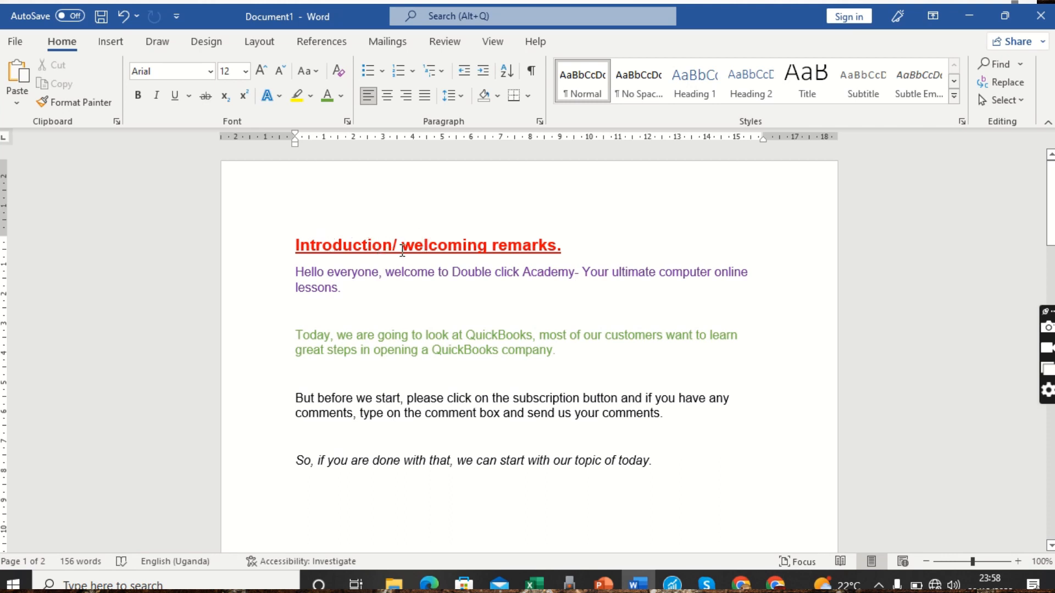
Highlight the red heading in yellow, then place the cursor after 'lessons.'
left_click(275, 257)
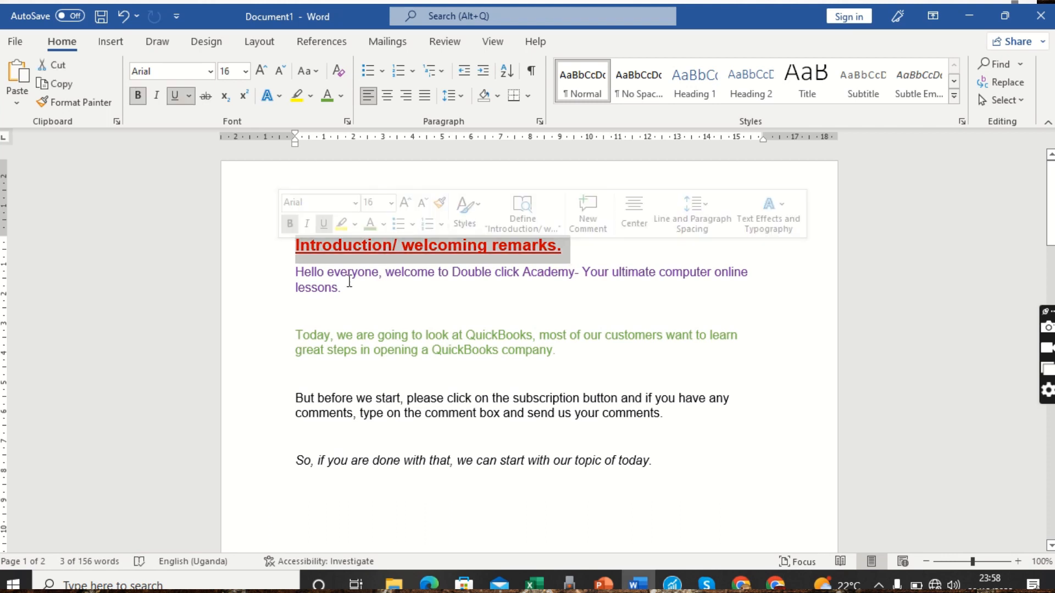
left_click(309, 95)
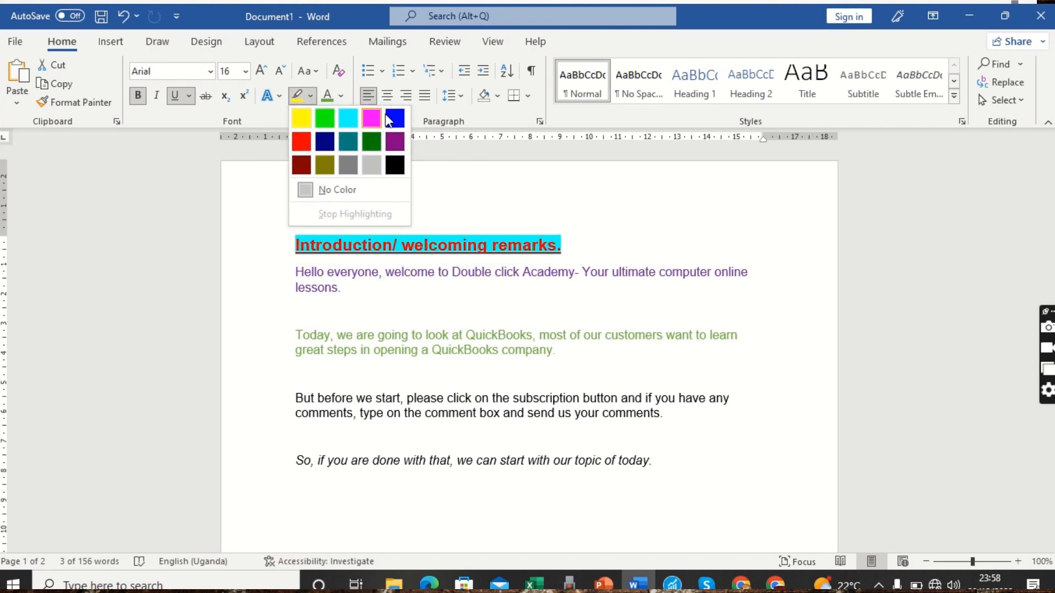
left_click(305, 118)
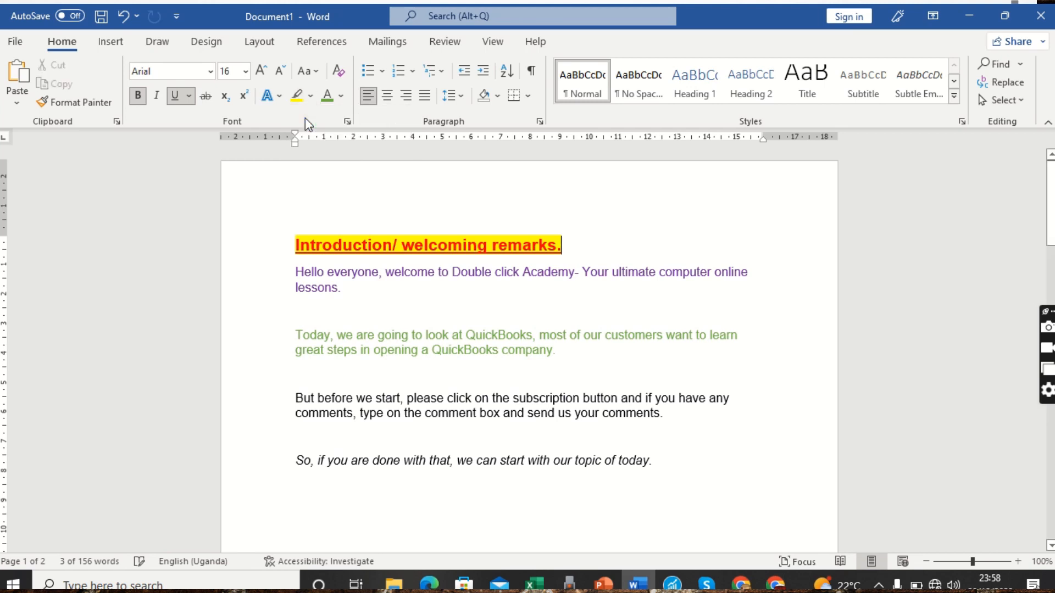
left_click(371, 305)
left_click(365, 299)
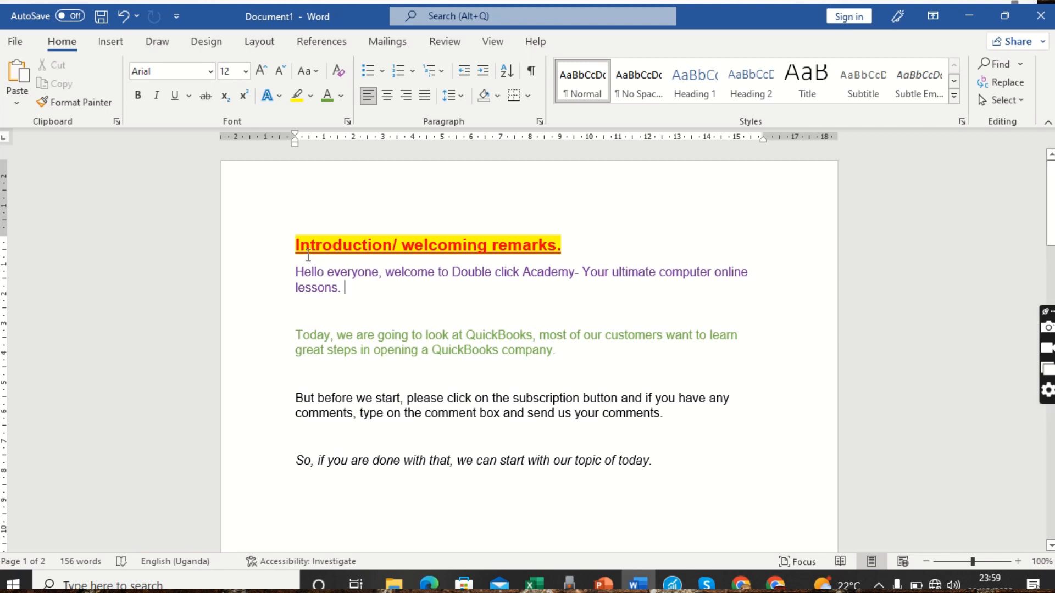
Select the heading and bring up the Change Case (Aa) options
left_click(269, 250)
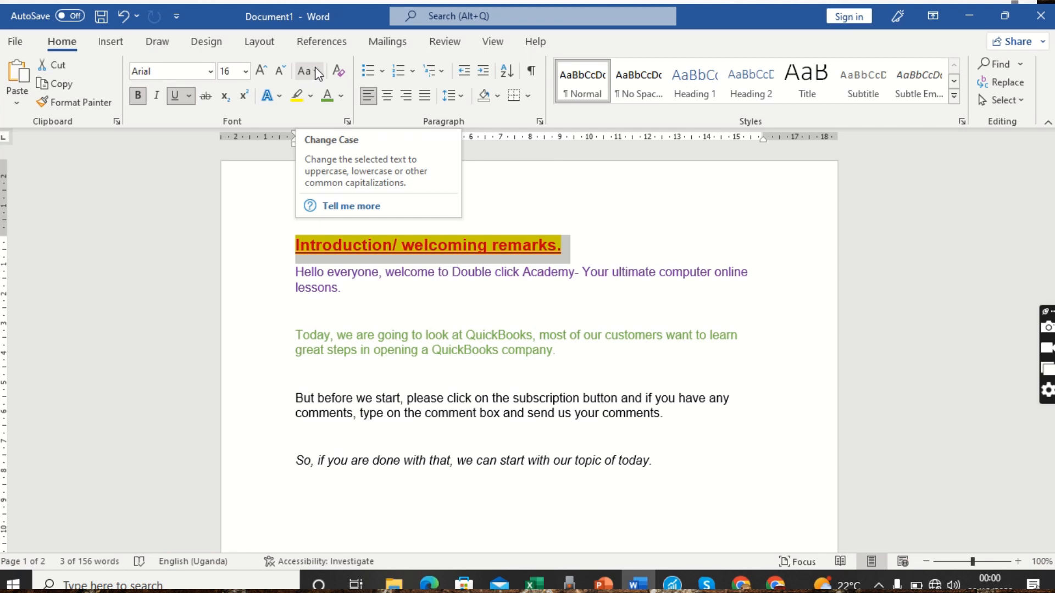
left_click(318, 73)
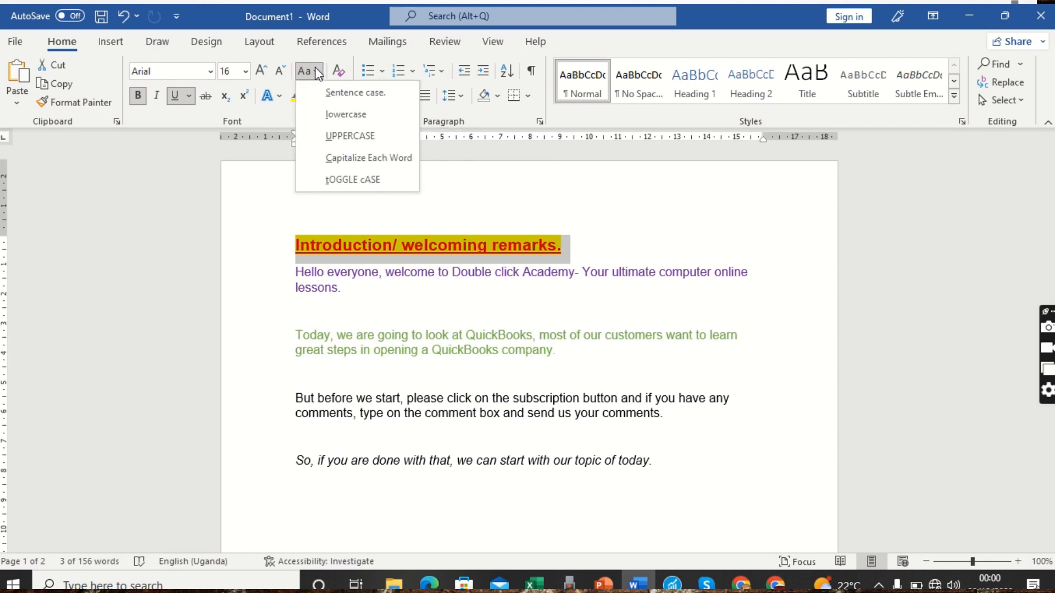
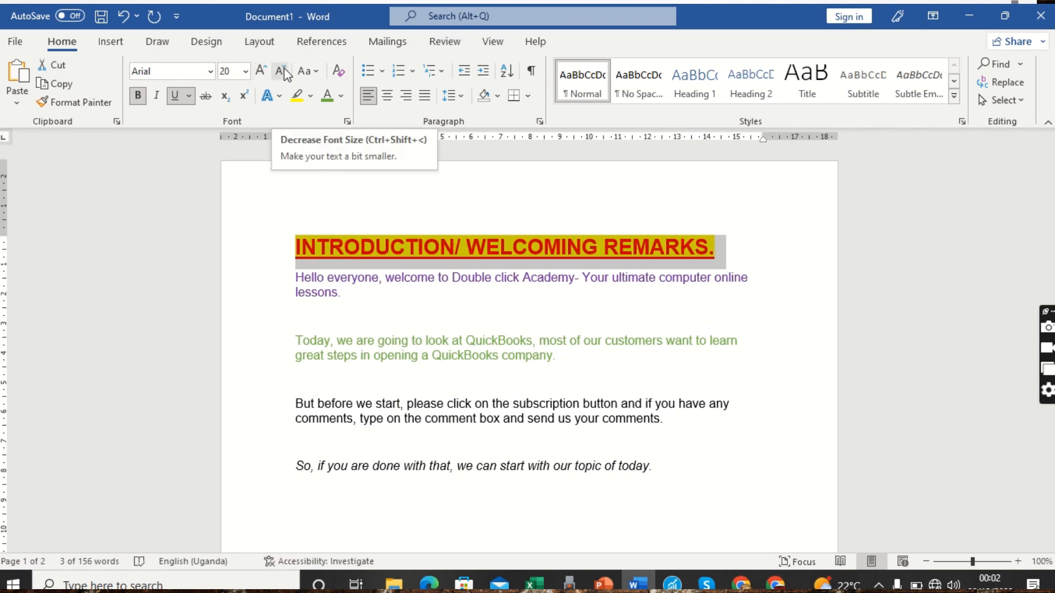
Decrease the heading font size twice, from 20 pt to 16 pt
left_click(282, 71)
left_click(281, 71)
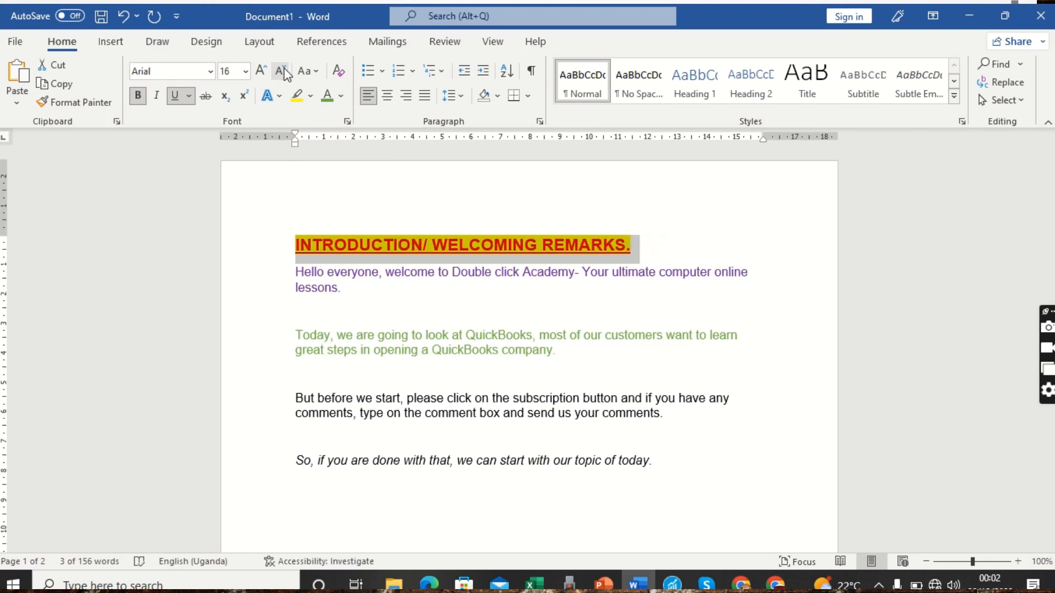
left_click(370, 297)
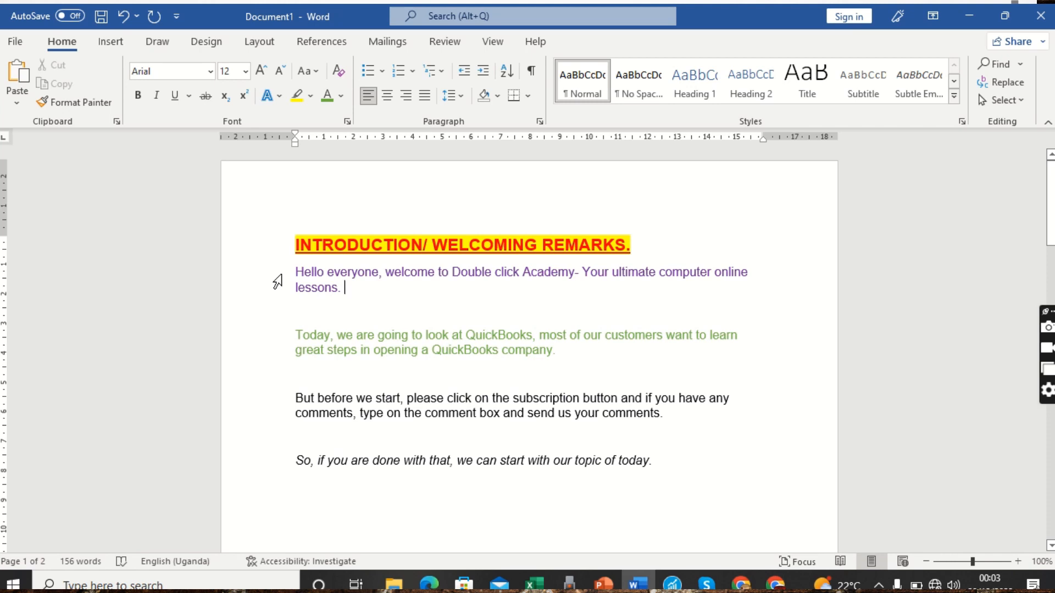
Format the four body paragraphs as a list with small coloured picture bullets
left_click_drag(278, 282, 312, 466)
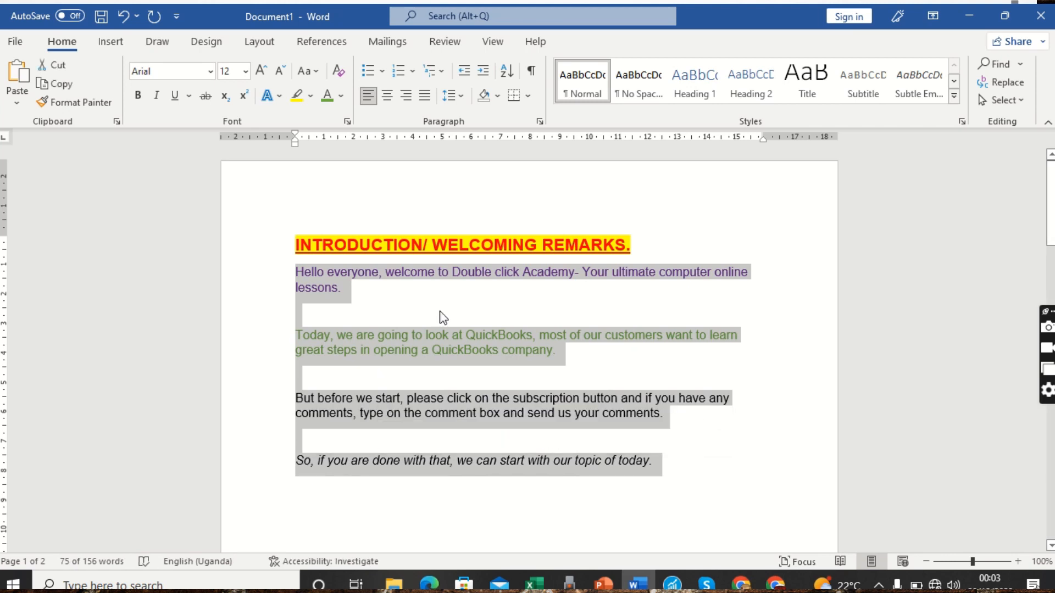
left_click(383, 72)
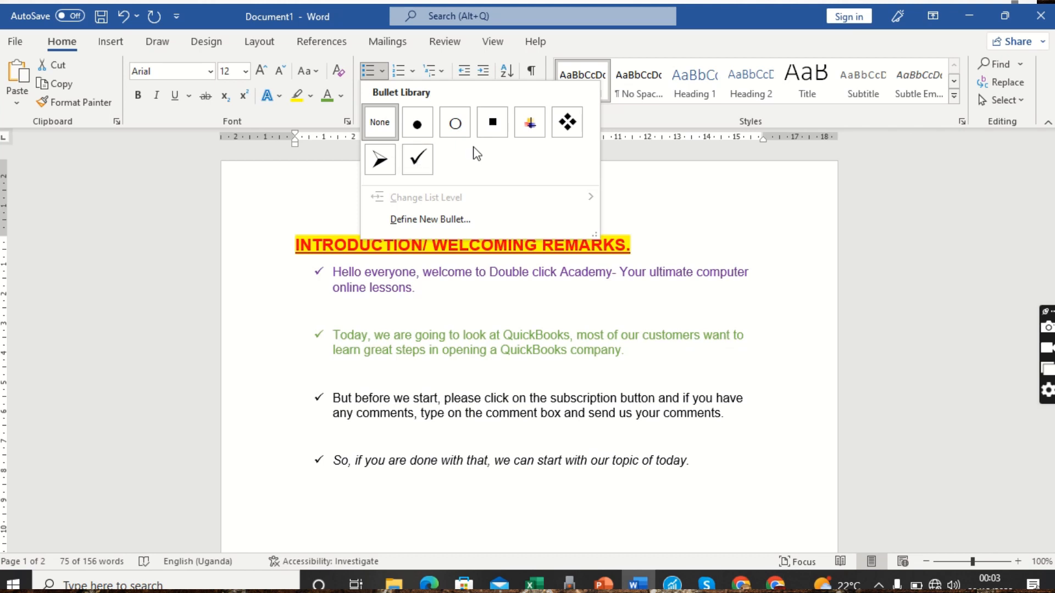
left_click(531, 124)
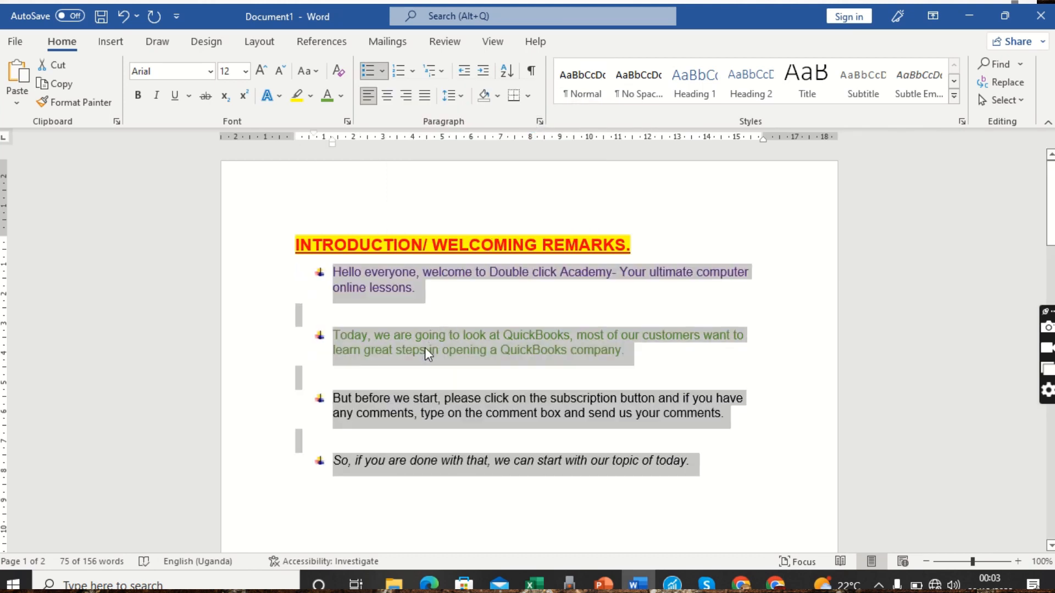
left_click(424, 350)
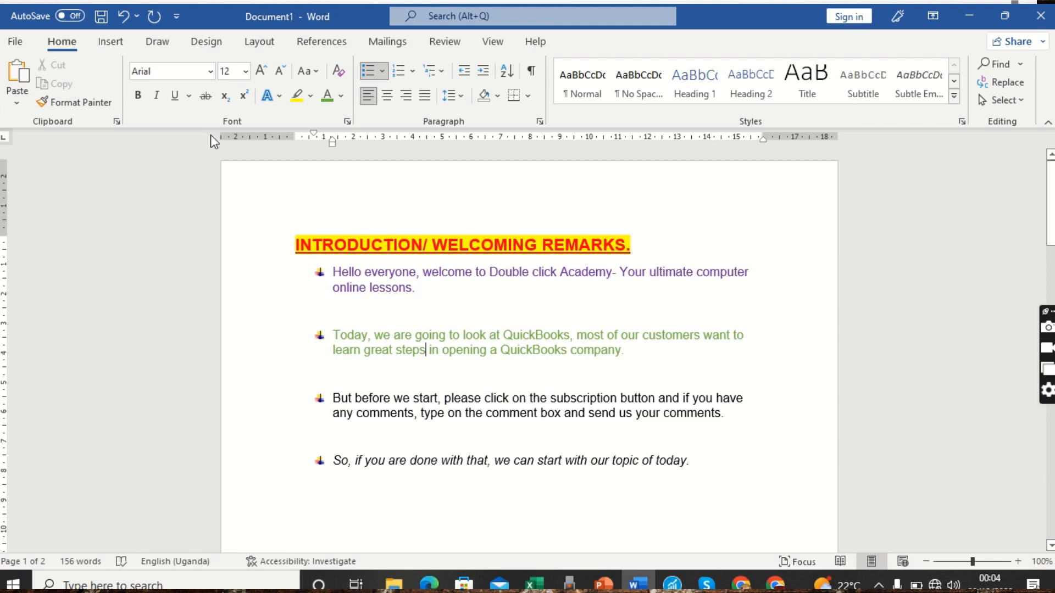
Undo the bullets, try 1) 2) 3) numbering, then undo the numbering as well
left_click(123, 17)
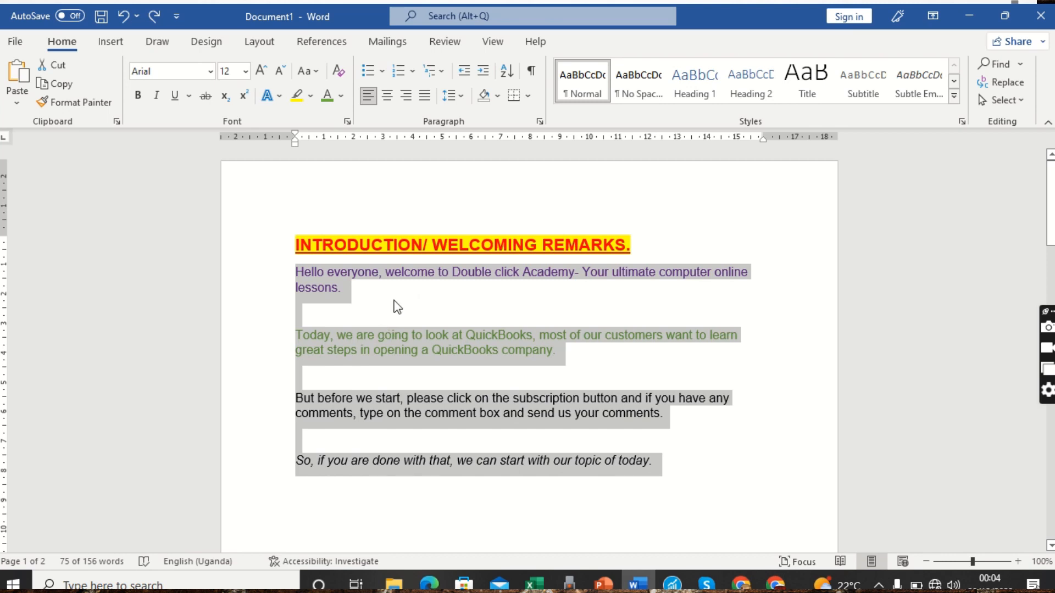
left_click(412, 72)
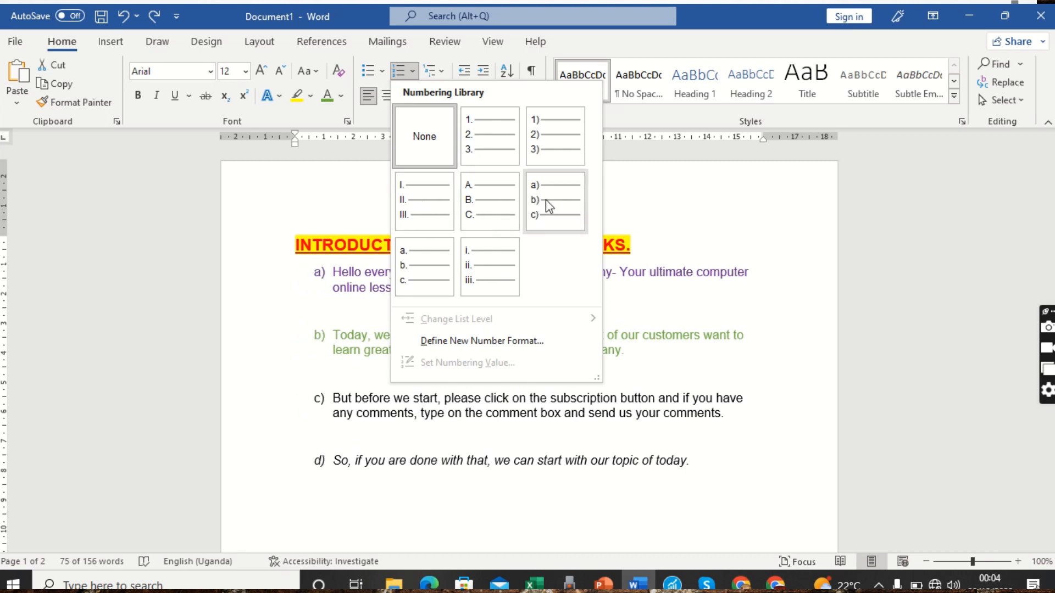
left_click(549, 134)
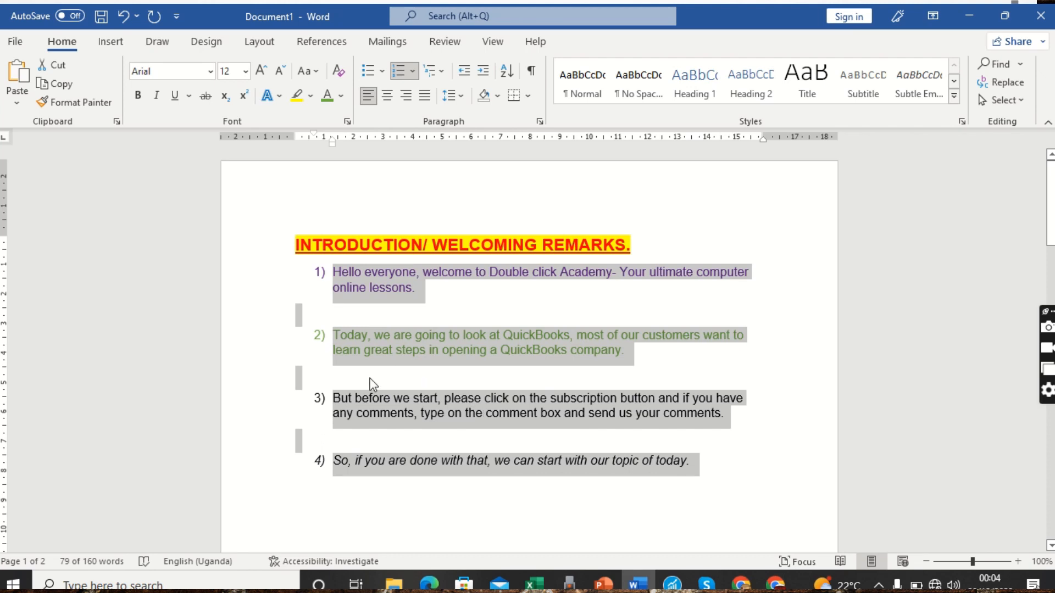
left_click(123, 17)
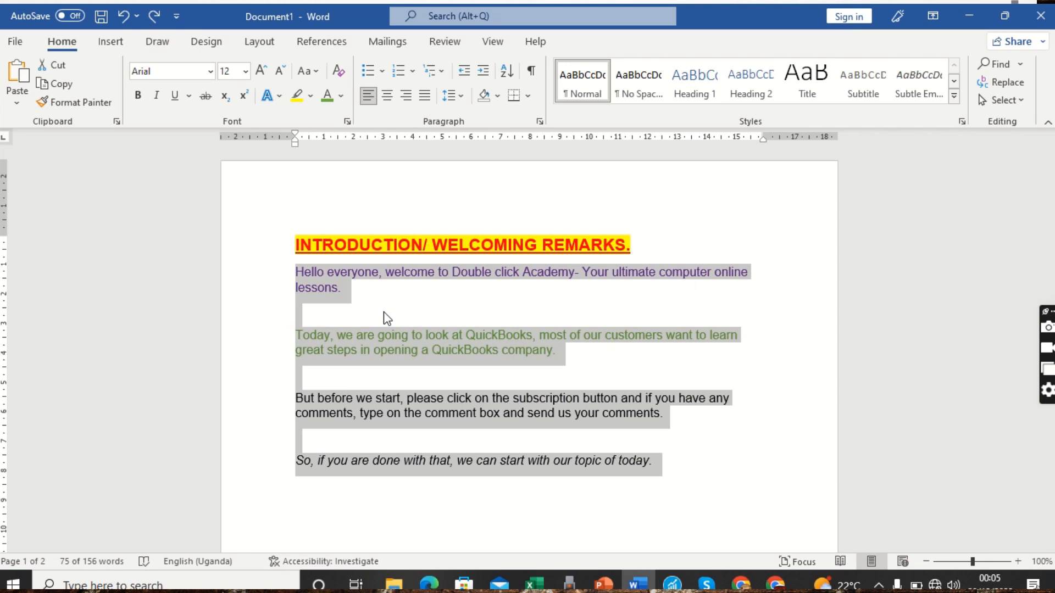
Select the 'INTRODUCTION/ WELCOMING REMARKS.' line and center it
left_click(384, 312)
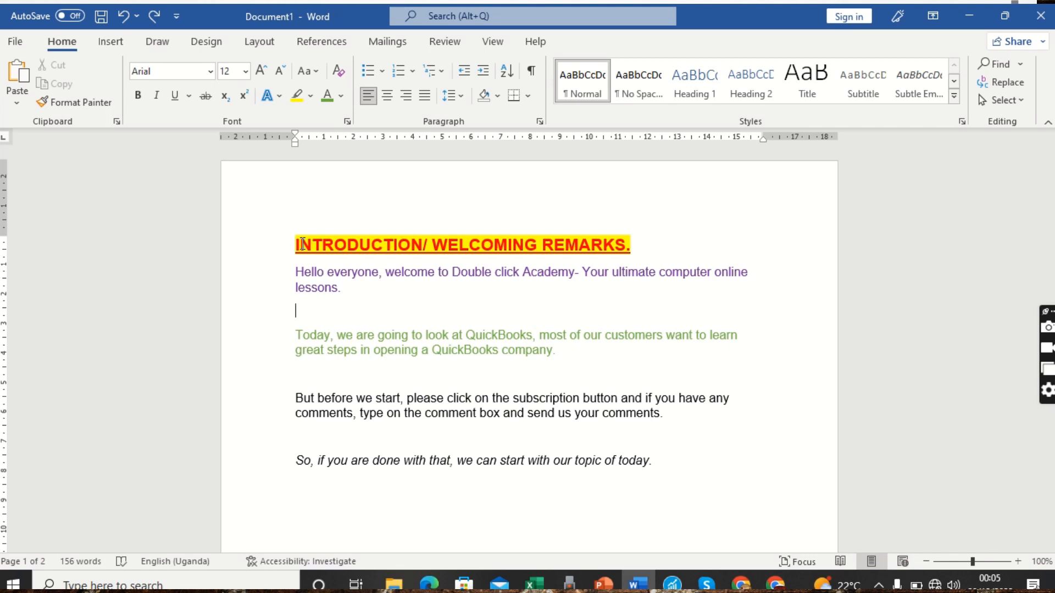
left_click(270, 255)
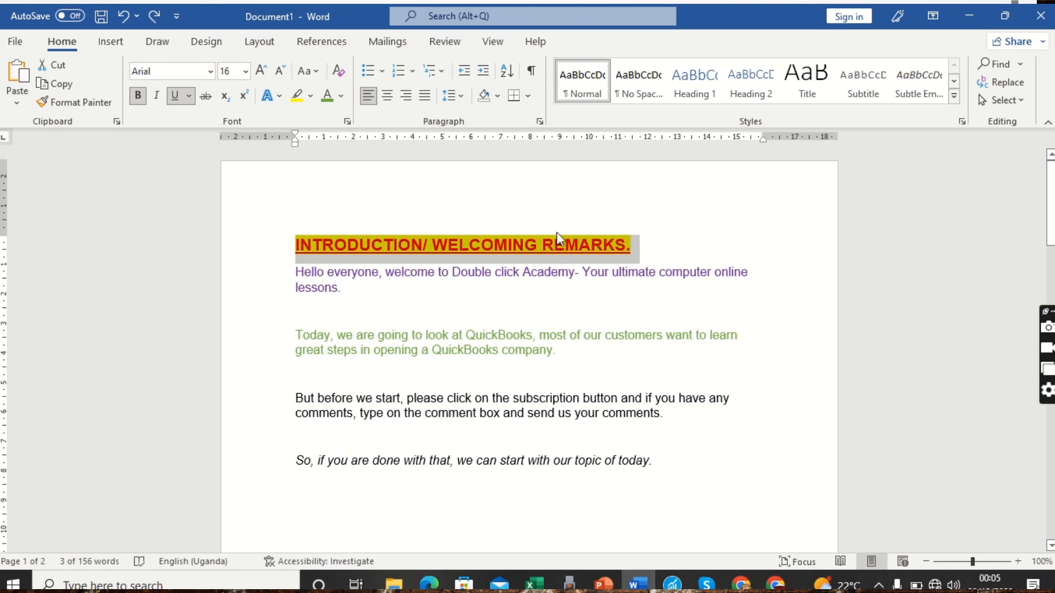
left_click(385, 103)
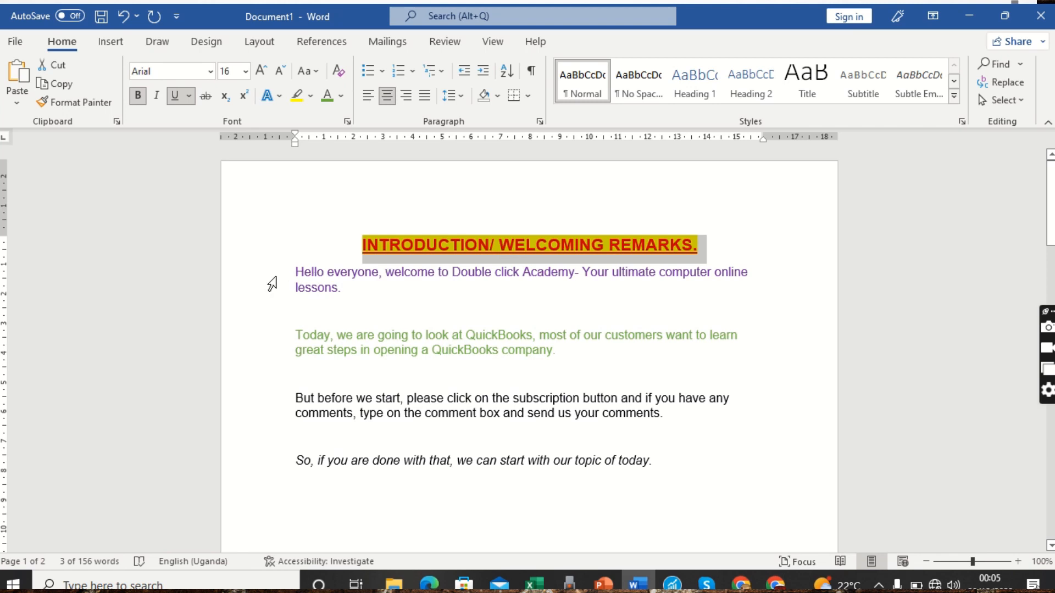
Try center, left and right alignment on the body paragraphs, then justify them
left_click_drag(286, 345, 306, 474)
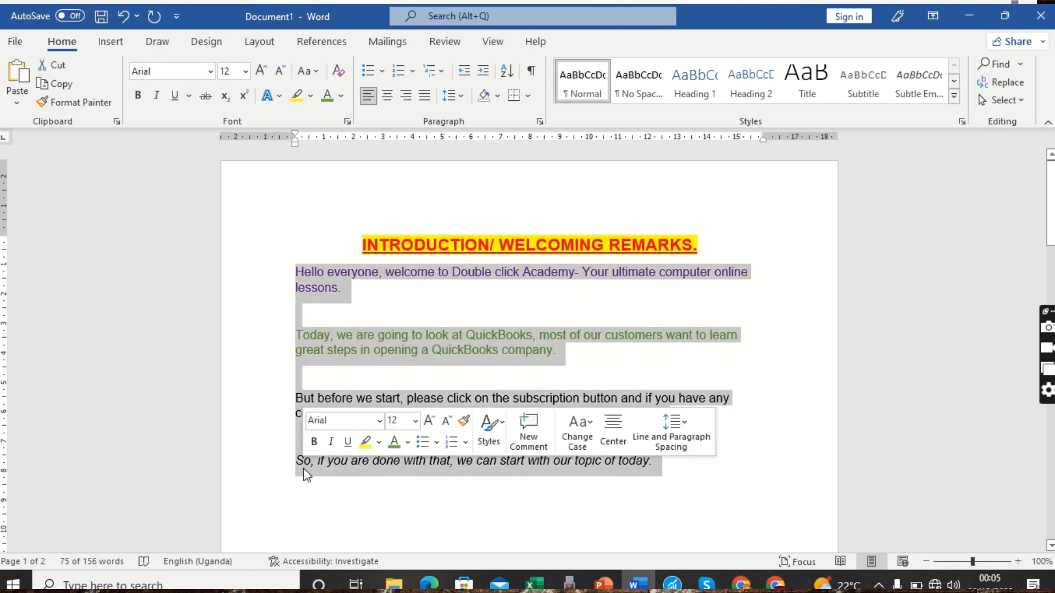
left_click(389, 97)
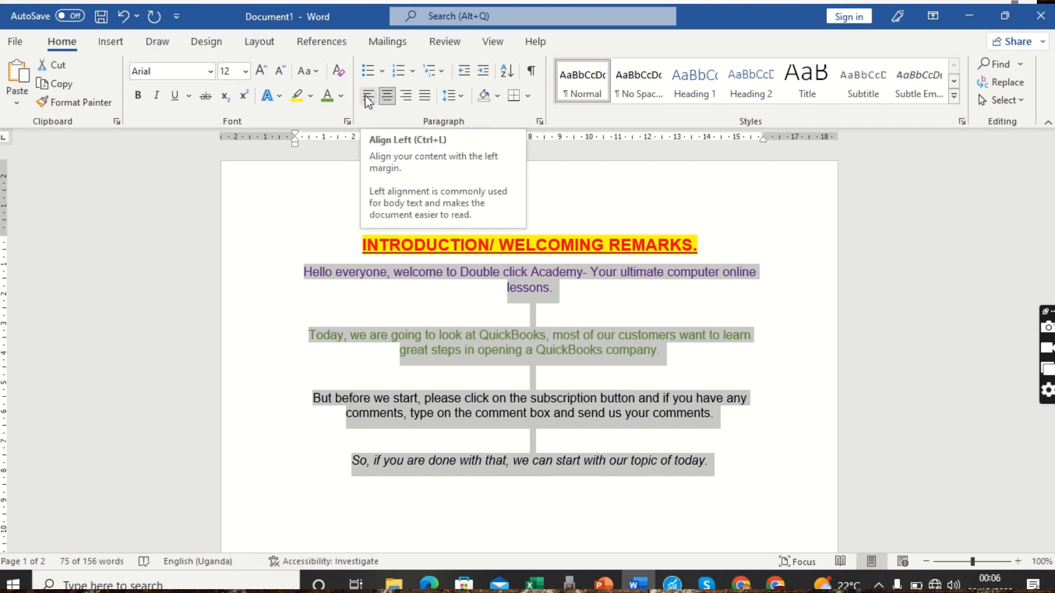
left_click(365, 96)
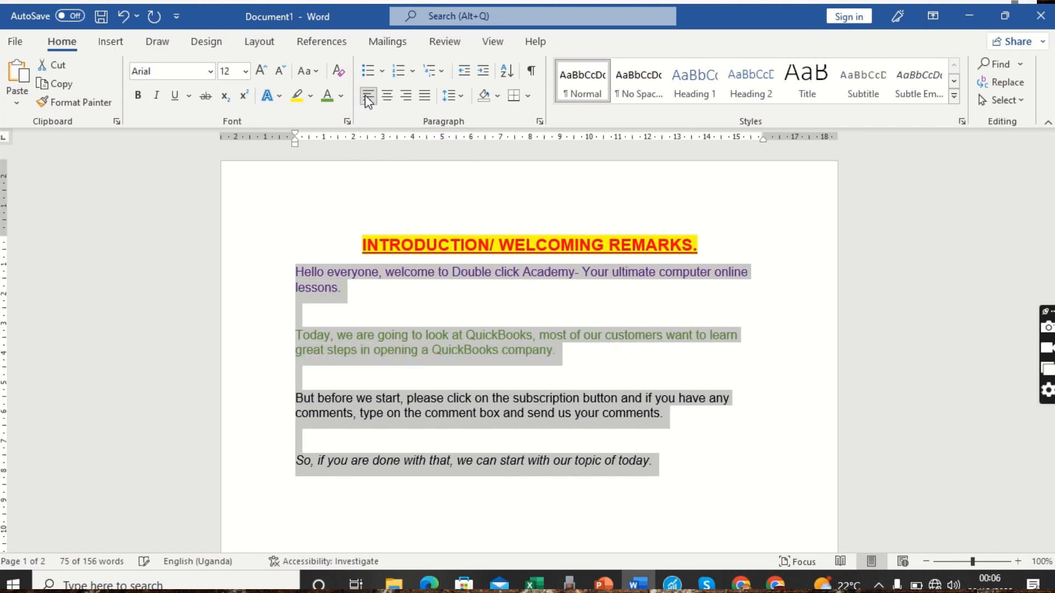
left_click(406, 96)
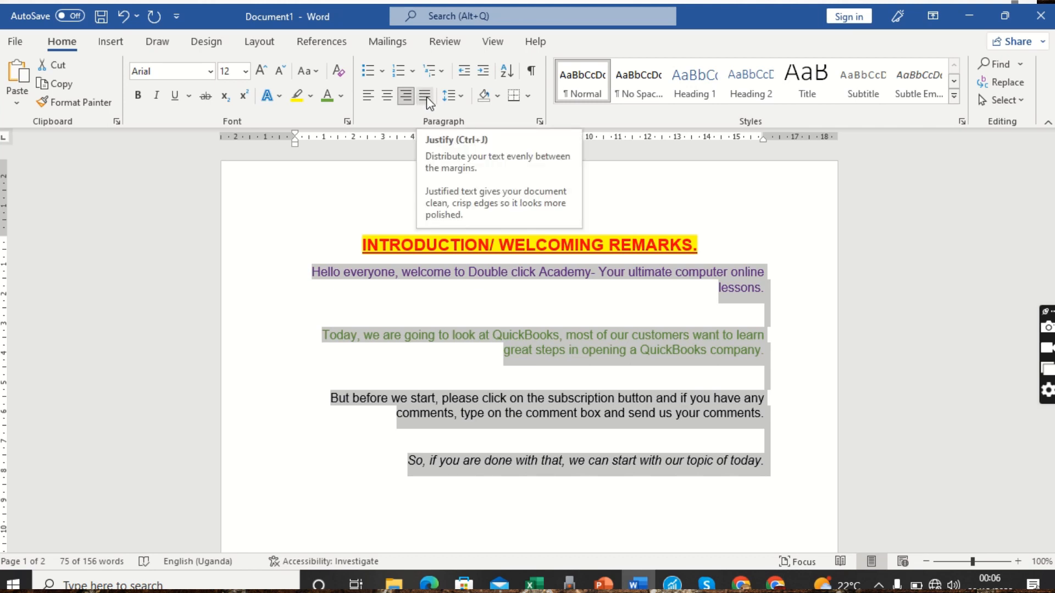
left_click(426, 97)
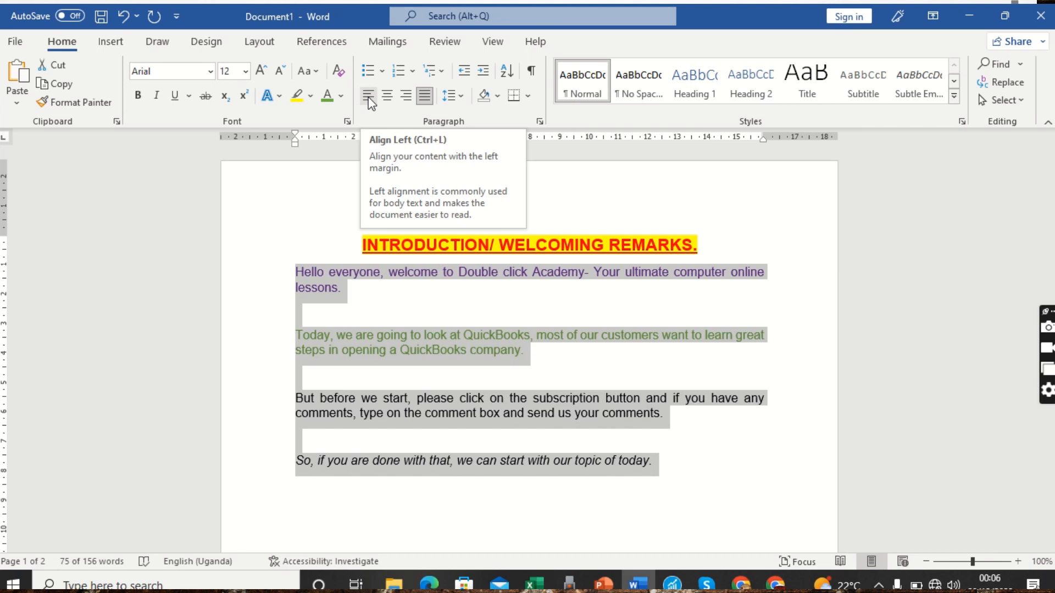
left_click(368, 311)
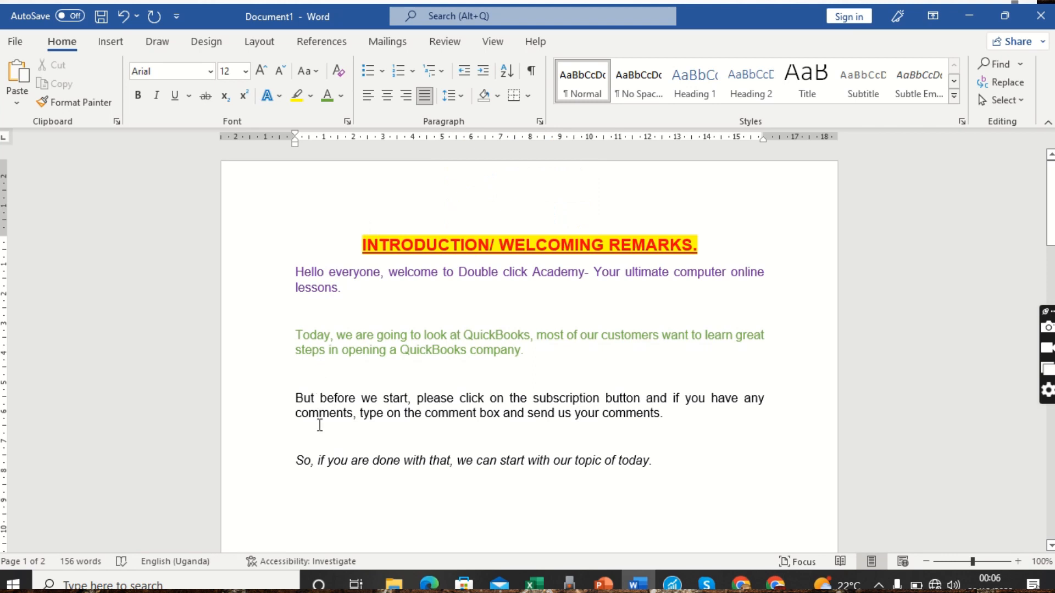
left_click(316, 443)
Delete the blank lines above the italic sentence, above the third paragraph and below the first
key("BackSpace")
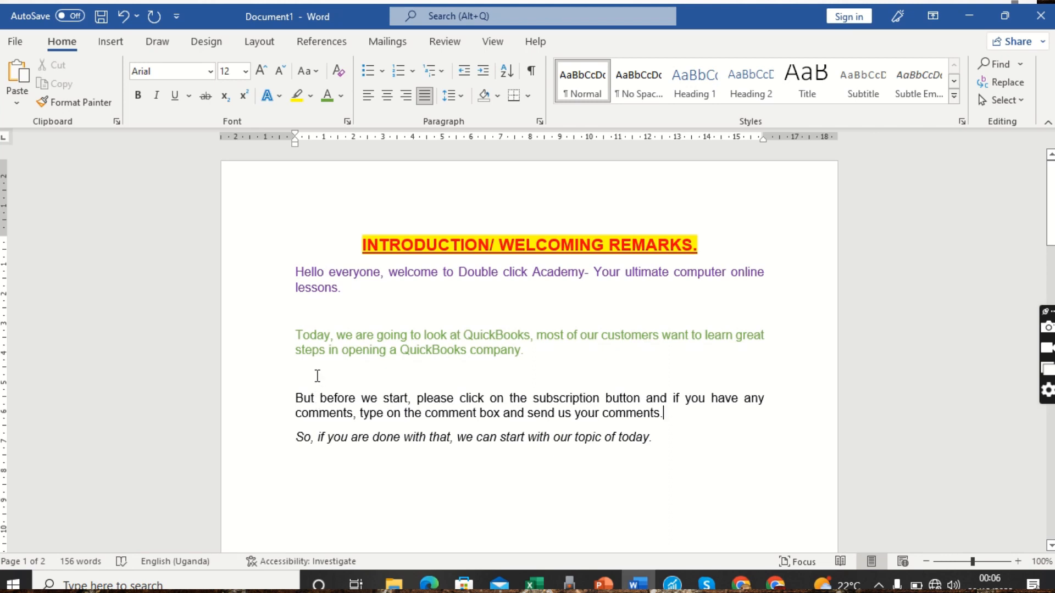
key("BackSpace")
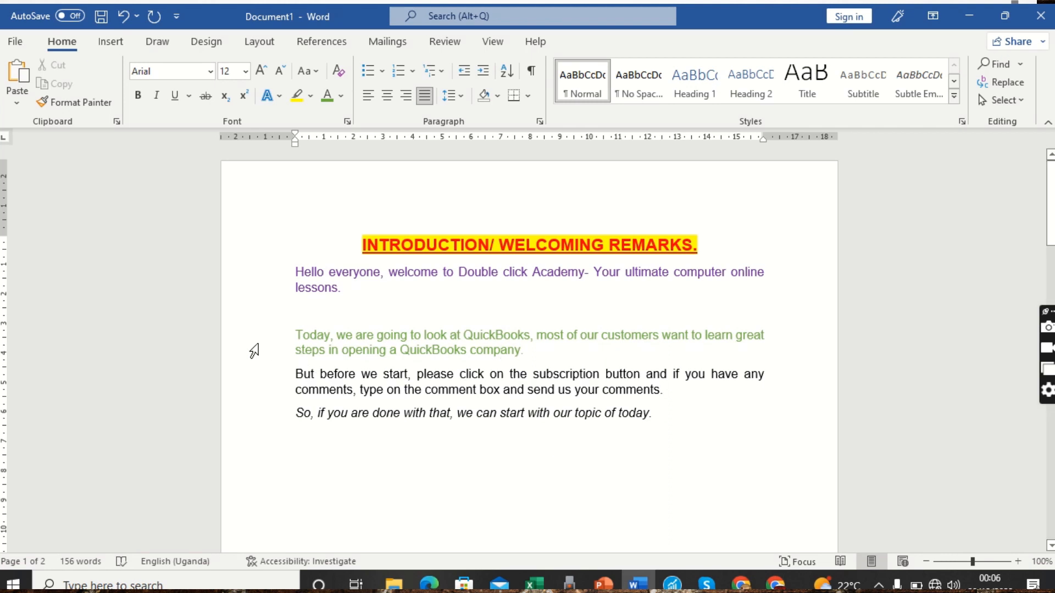
left_click(309, 310)
key("BackSpace")
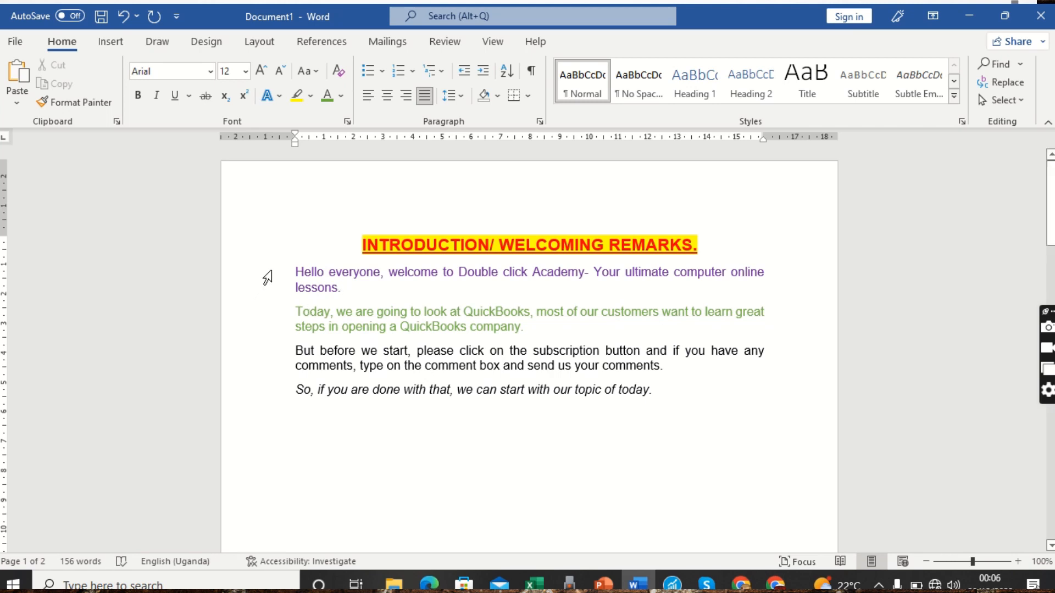
Try 1.5 line spacing on the body paragraphs, then set them to 1.0
left_click_drag(273, 278, 290, 397)
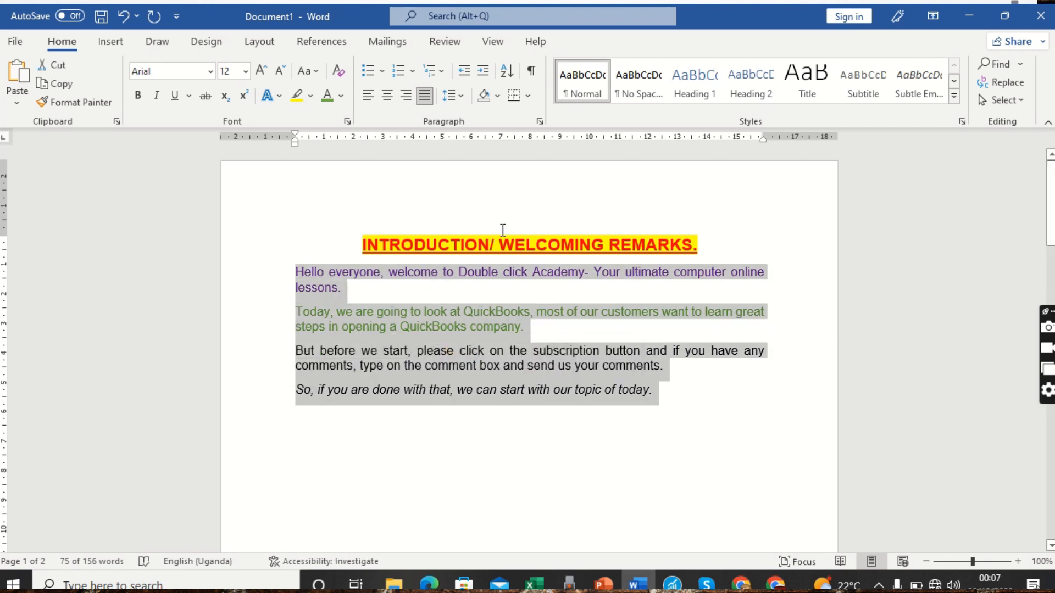
left_click(462, 97)
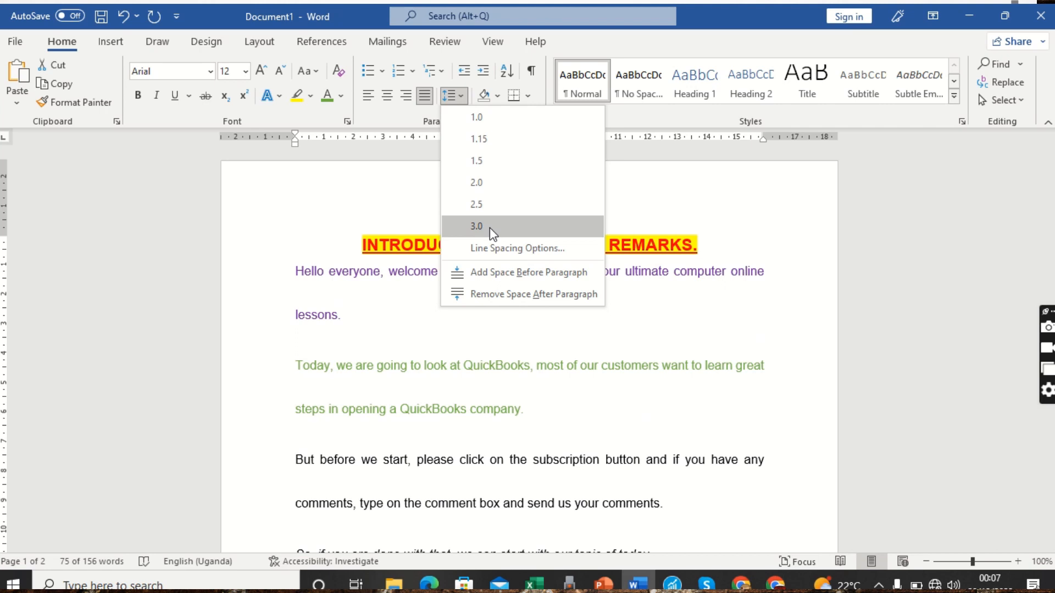
left_click(485, 161)
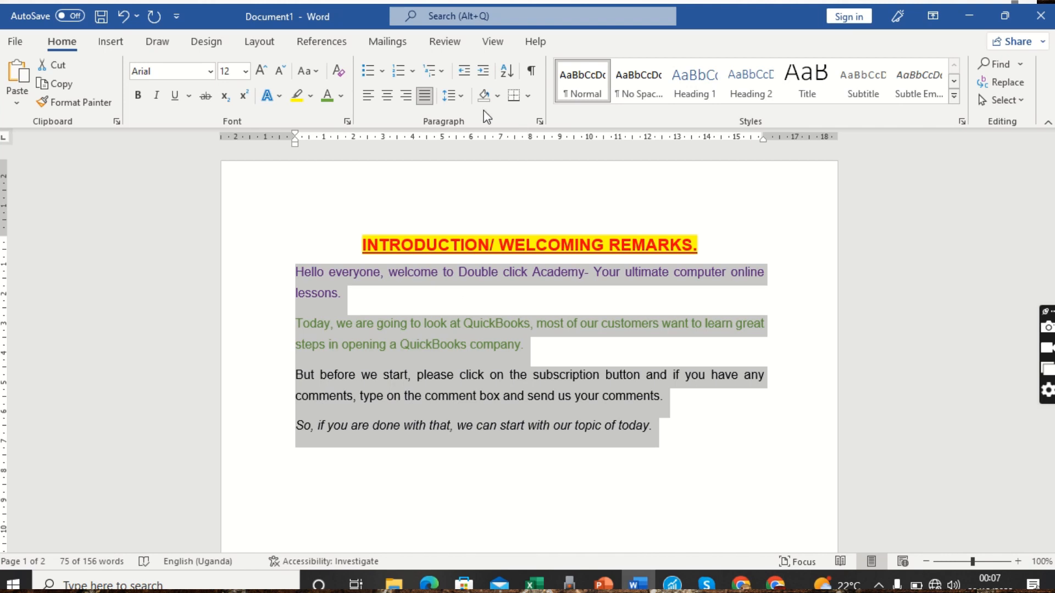
left_click(463, 95)
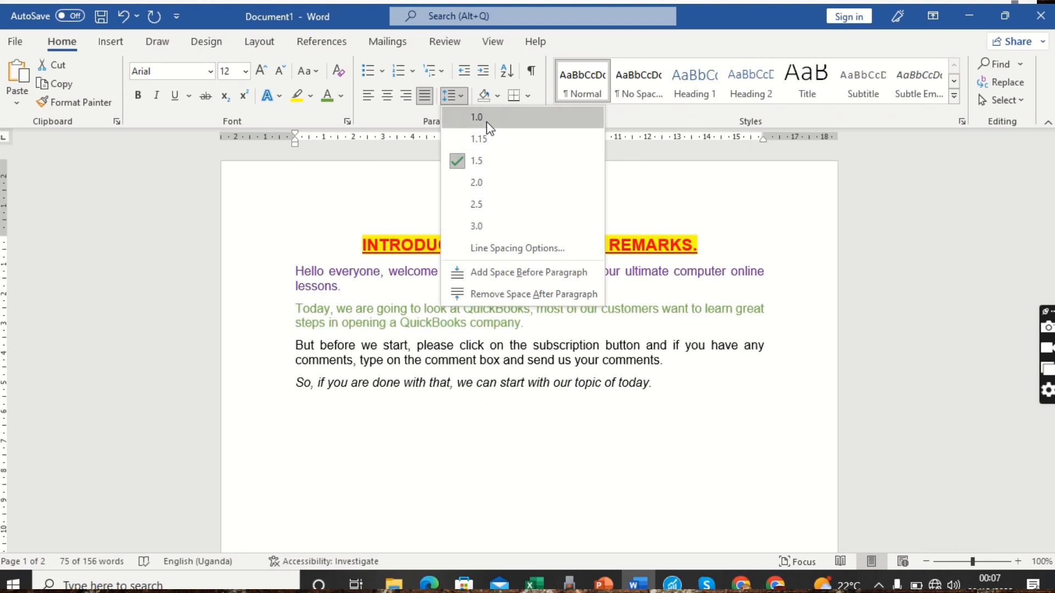
left_click(487, 122)
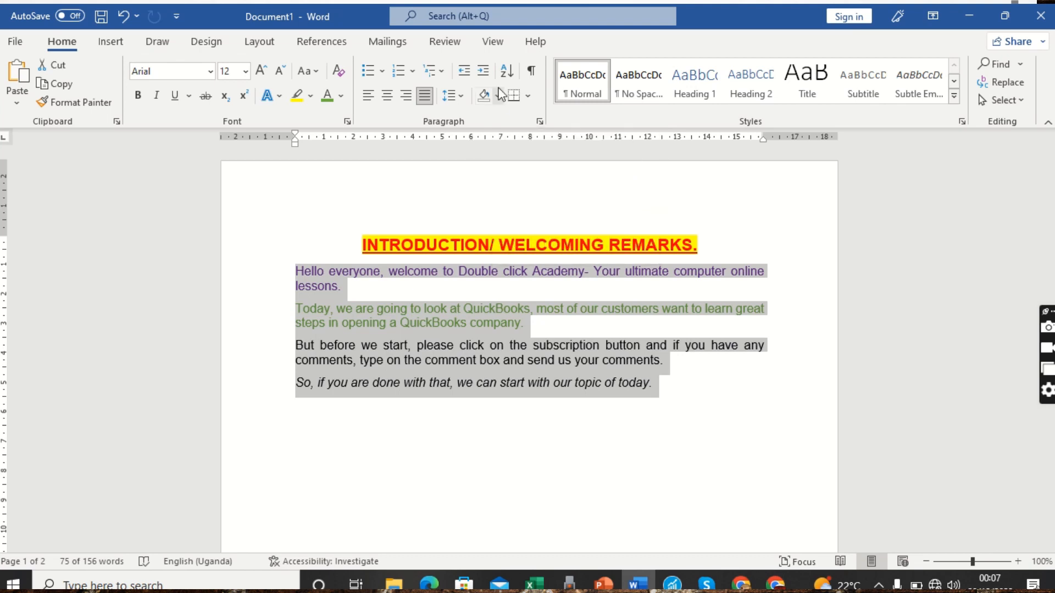
left_click(280, 249)
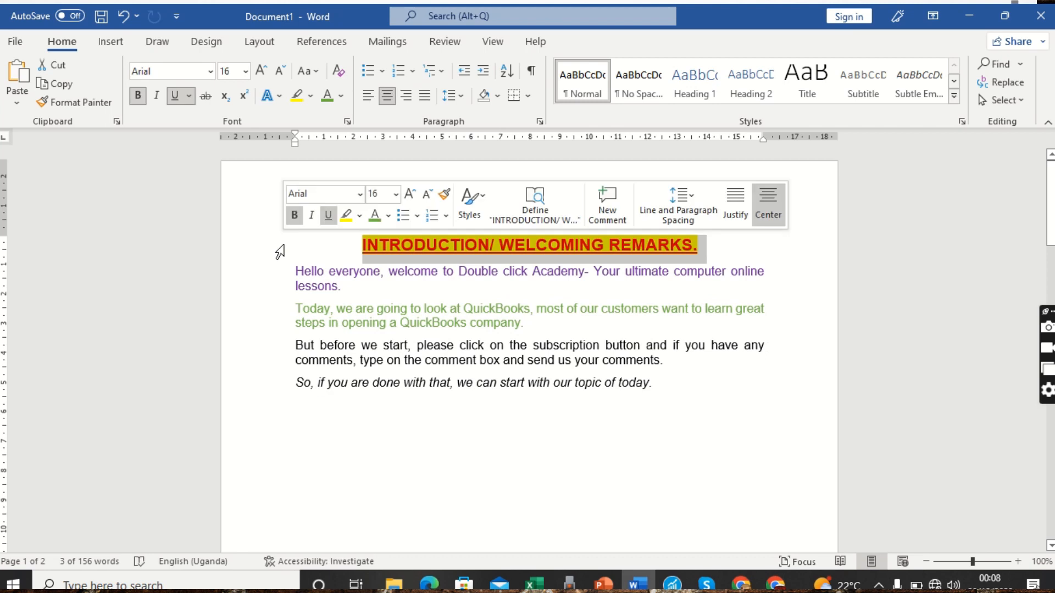
Apply the blue theme colour as paragraph shading behind the four body paragraphs
left_click_drag(276, 282, 290, 389)
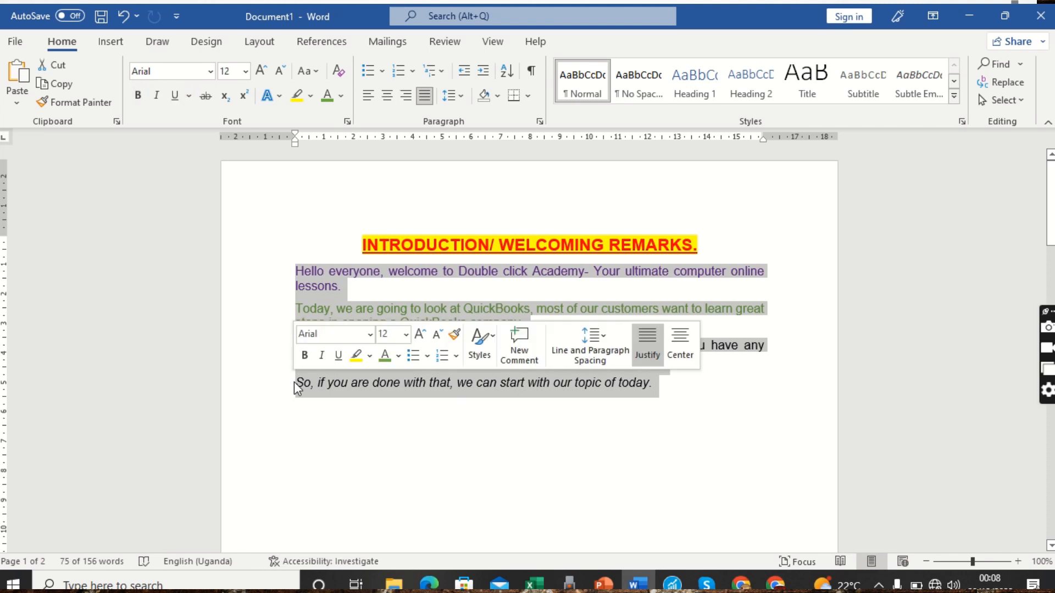
left_click(498, 97)
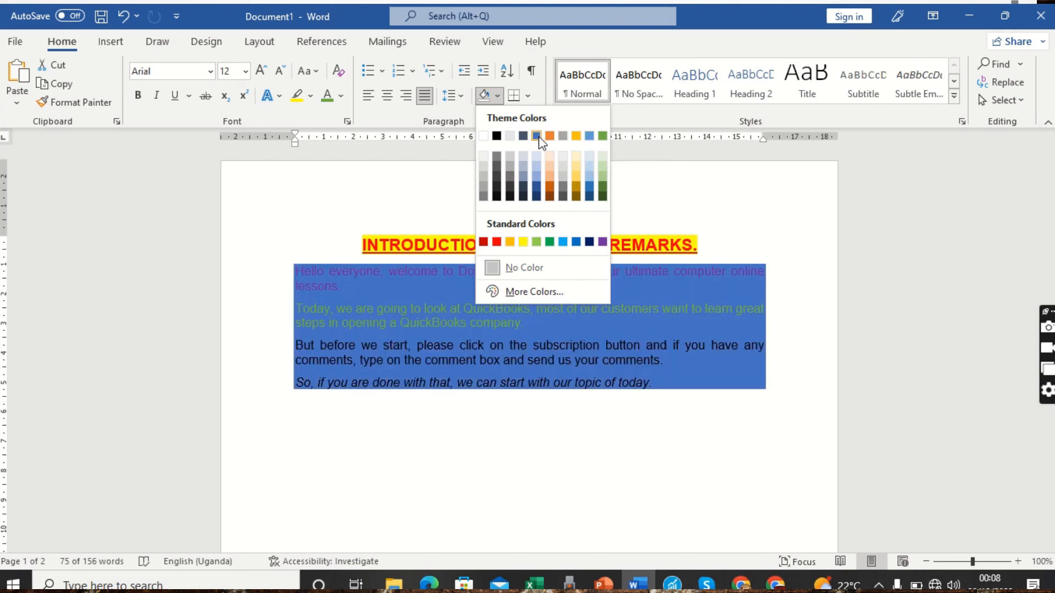
left_click(538, 138)
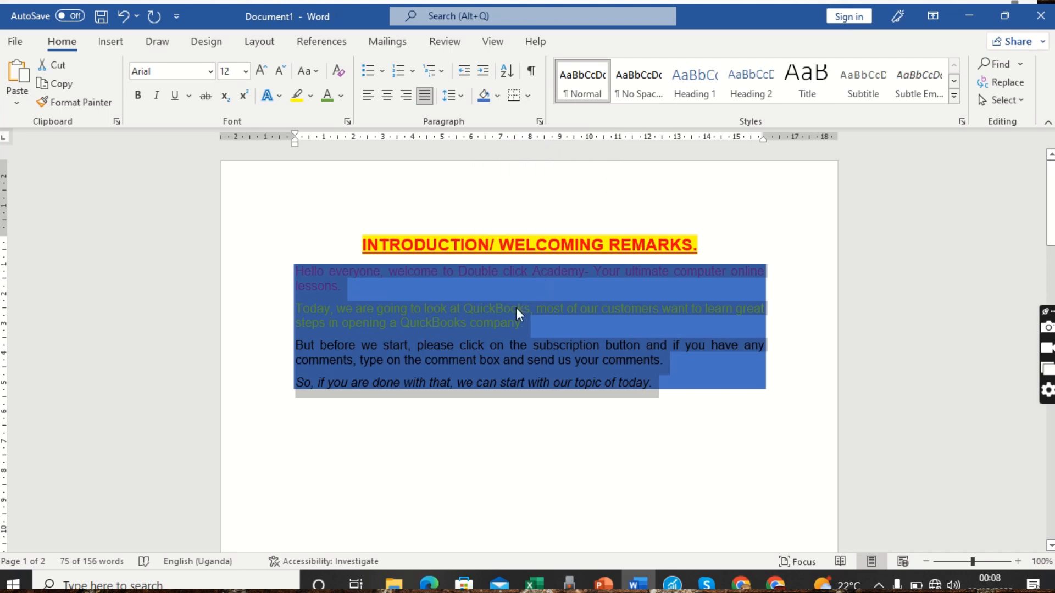
left_click(564, 332)
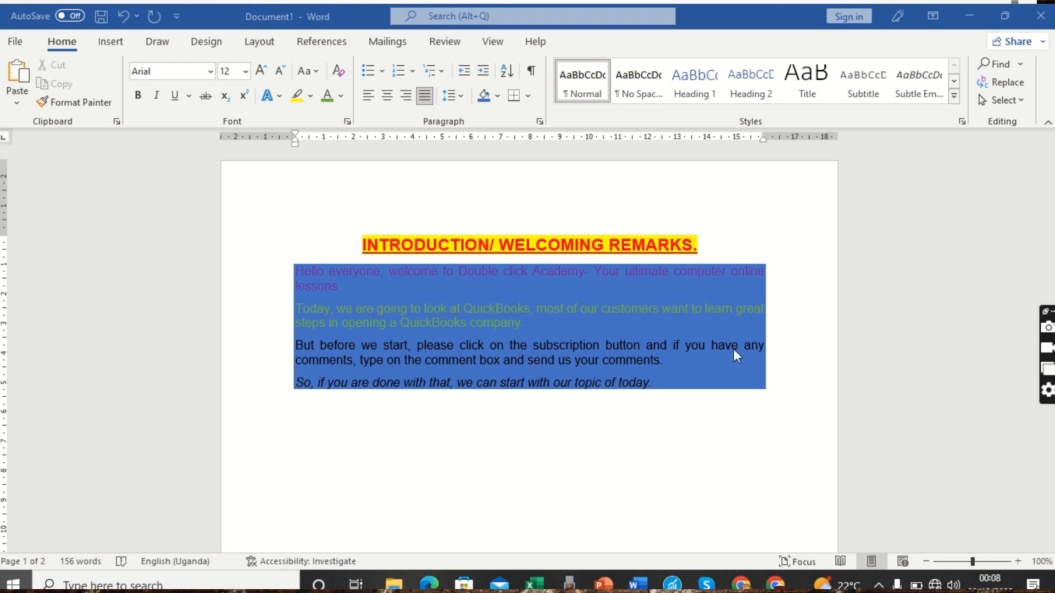
key("super")
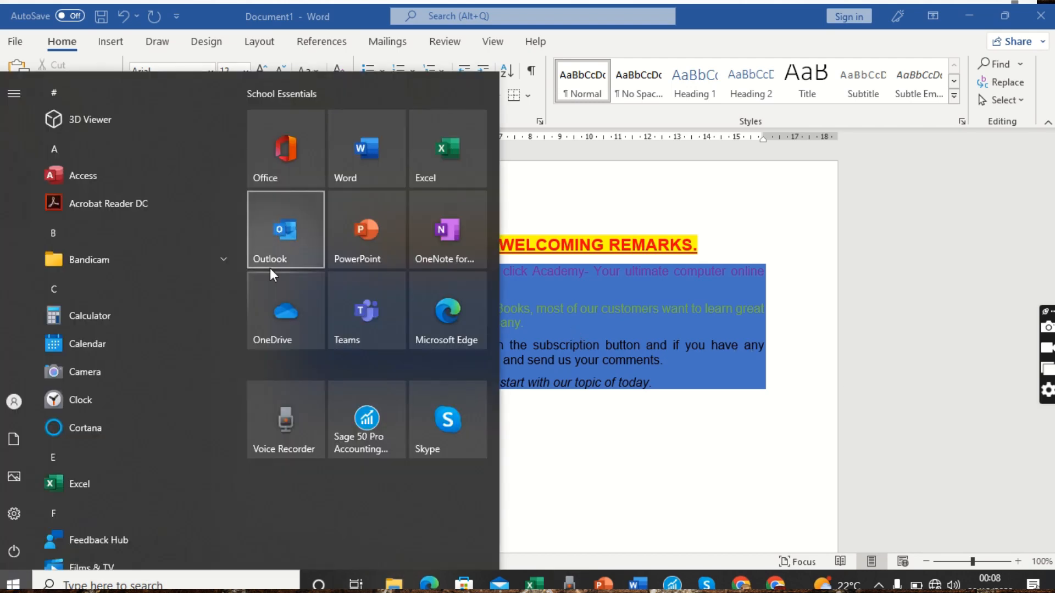
left_click(608, 332)
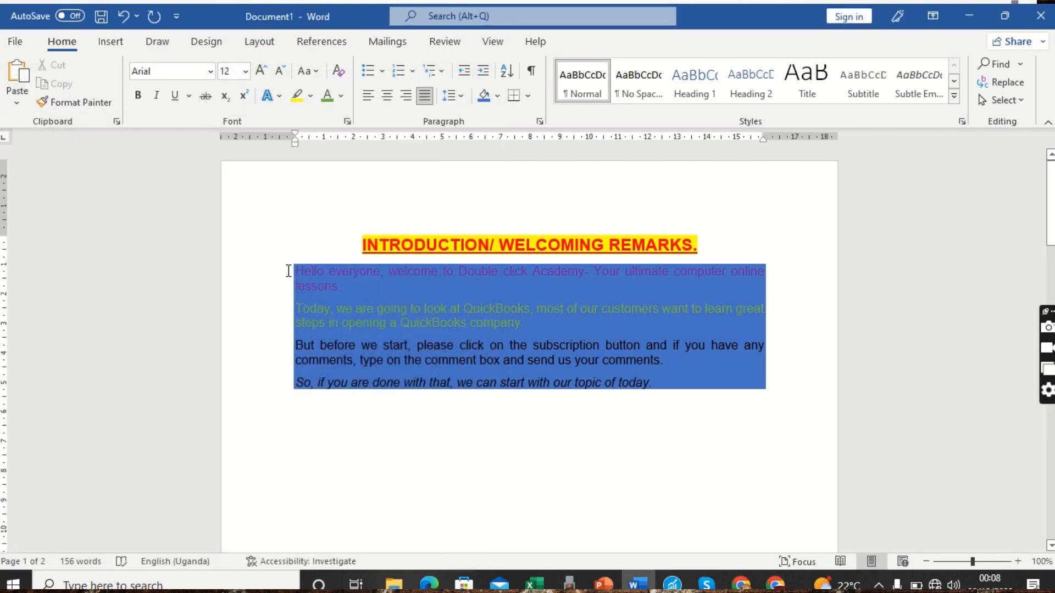
Apply yellow text highlighting to the four shaded body paragraphs
left_click_drag(277, 277, 292, 383)
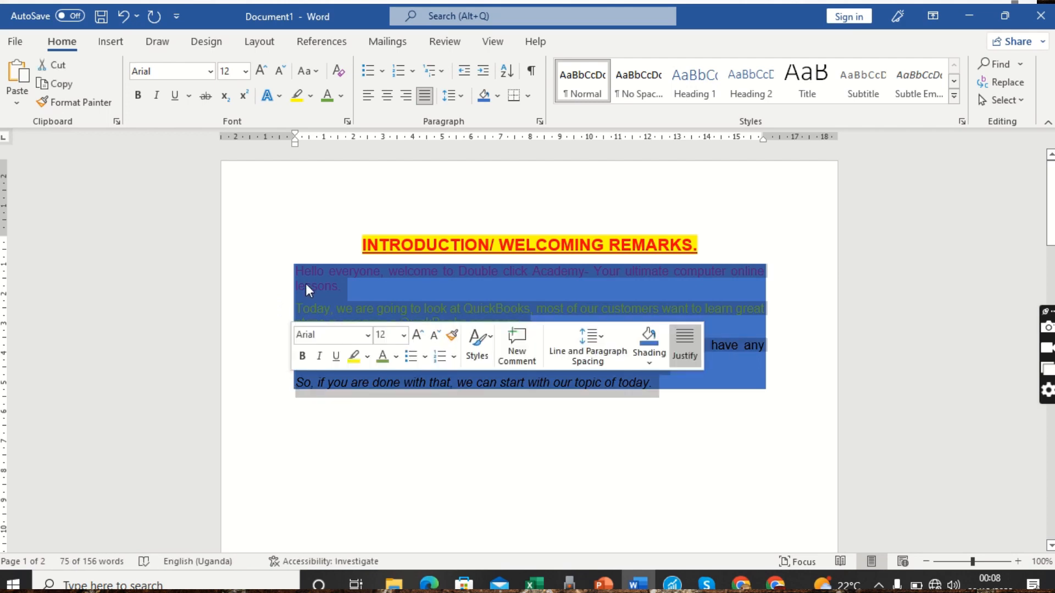
left_click(298, 100)
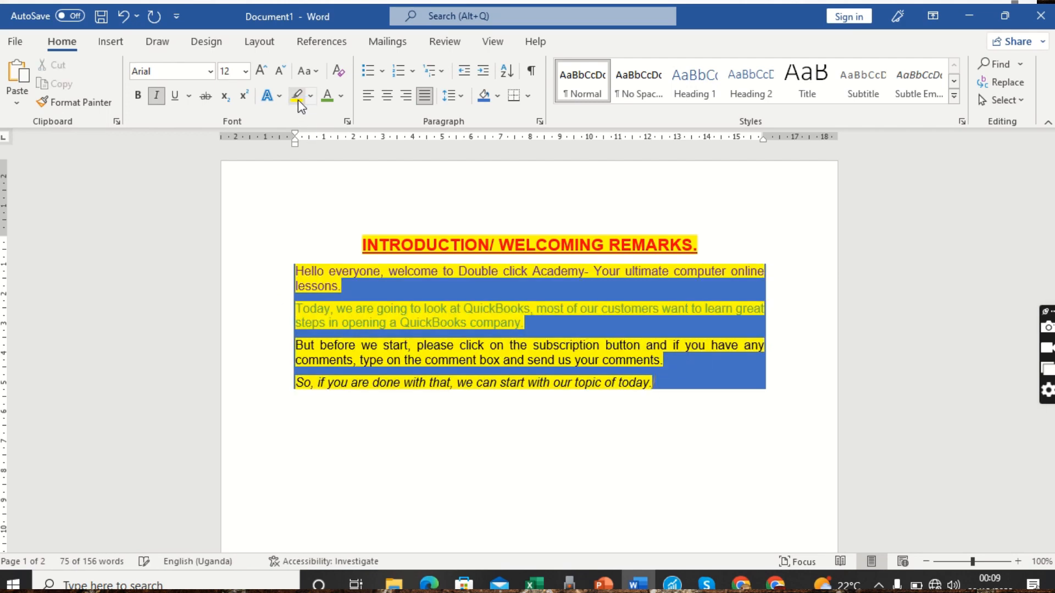
left_click(521, 287)
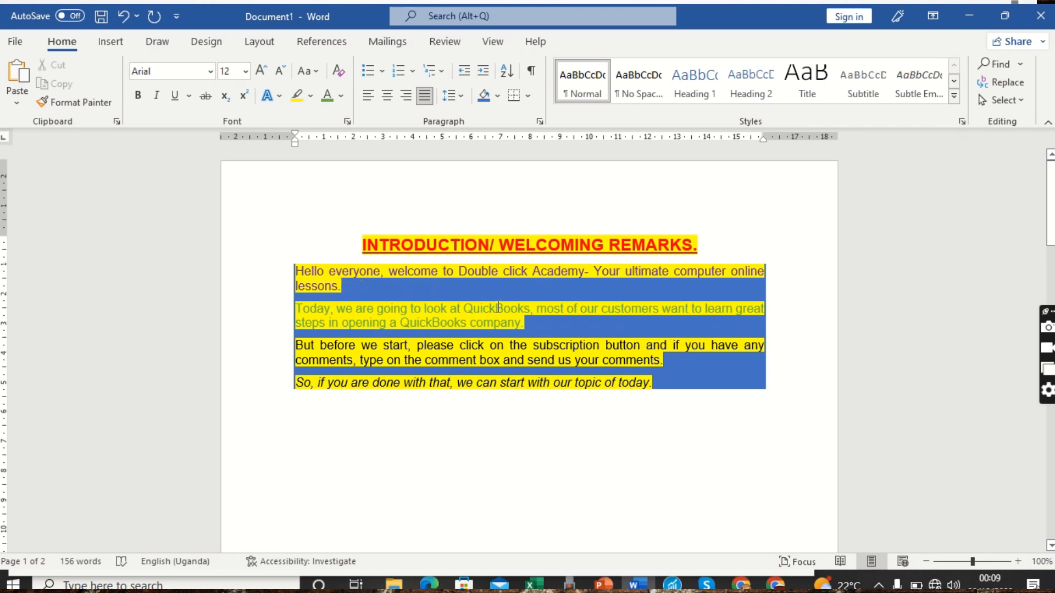
key("ctrl+i")
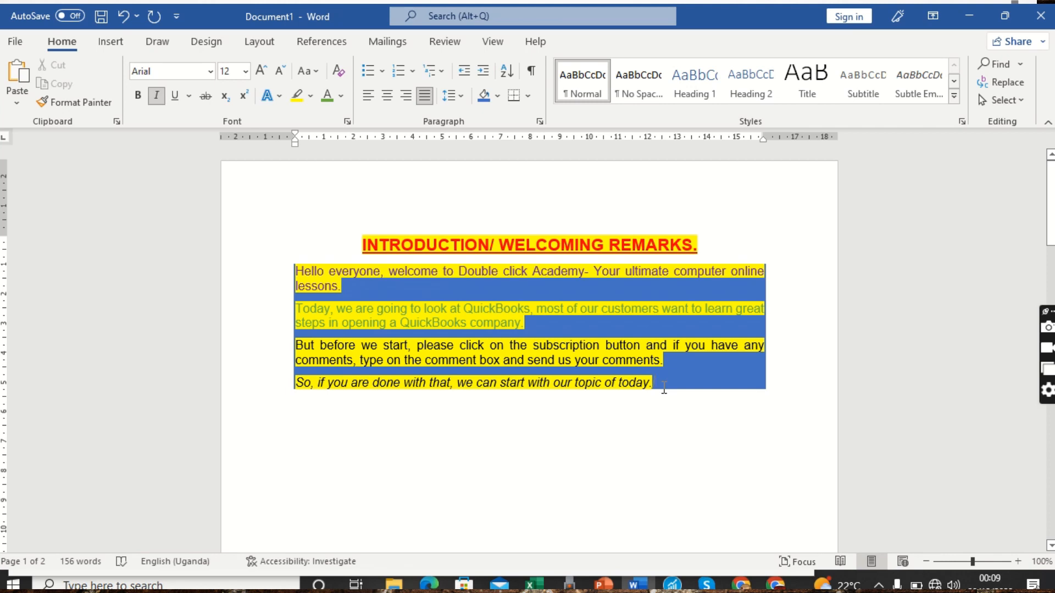